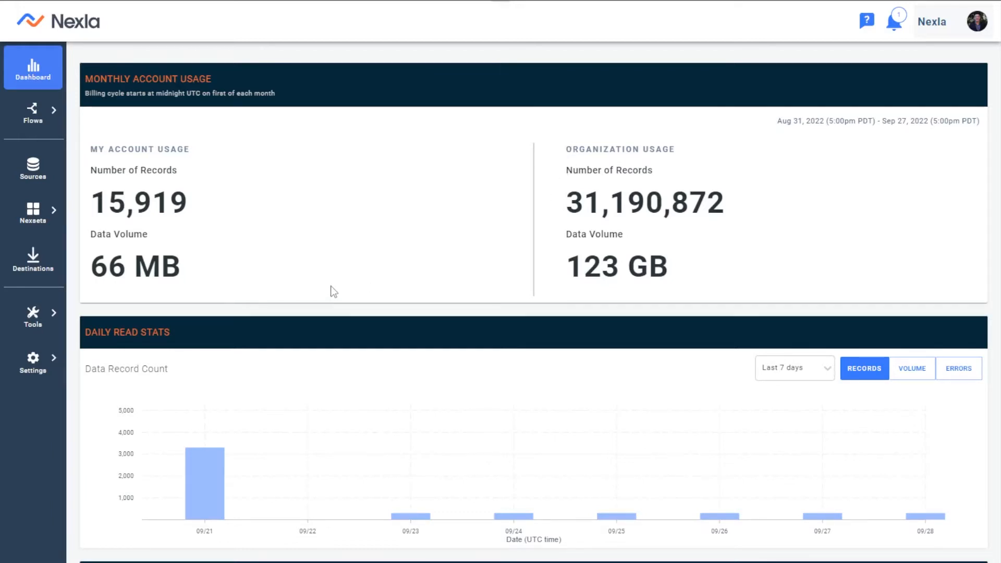
Review the dashboard's account usage, daily read and write stats, per-flow stats, notifications and errors.
{"action": "mouse_move", "coordinate": [40, 337]}
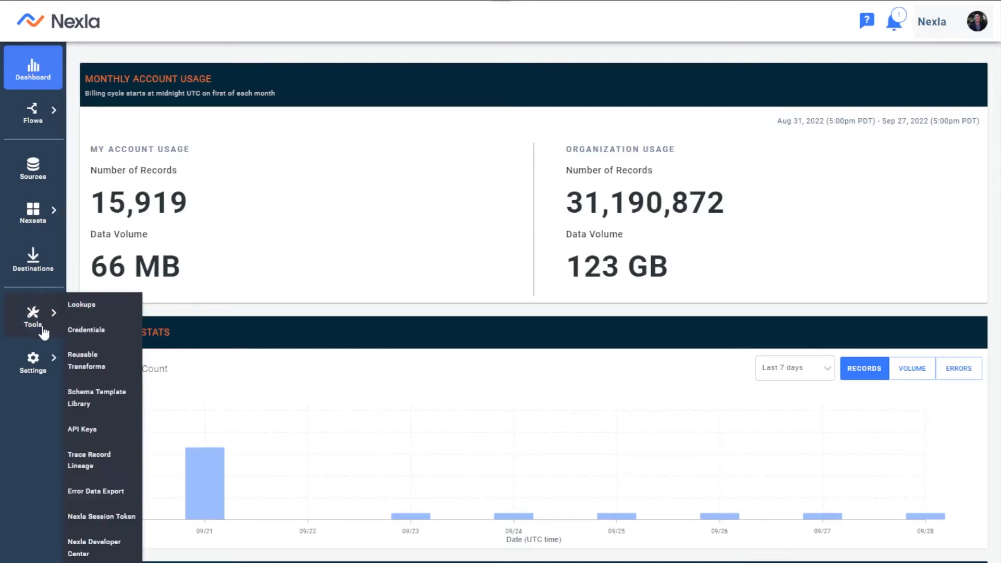
{"action": "mouse_move", "coordinate": [38, 362]}
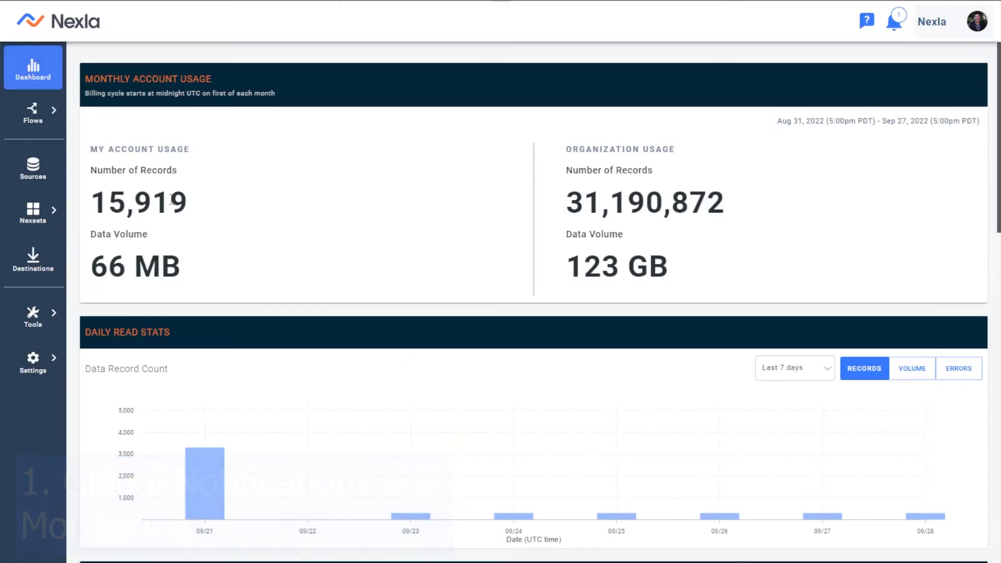
{"action": "scroll", "coordinate": [559, 179], "scroll_direction": "down", "scroll_amount": 1}
{"action": "scroll", "coordinate": [560, 181], "scroll_direction": "down", "scroll_amount": 5}
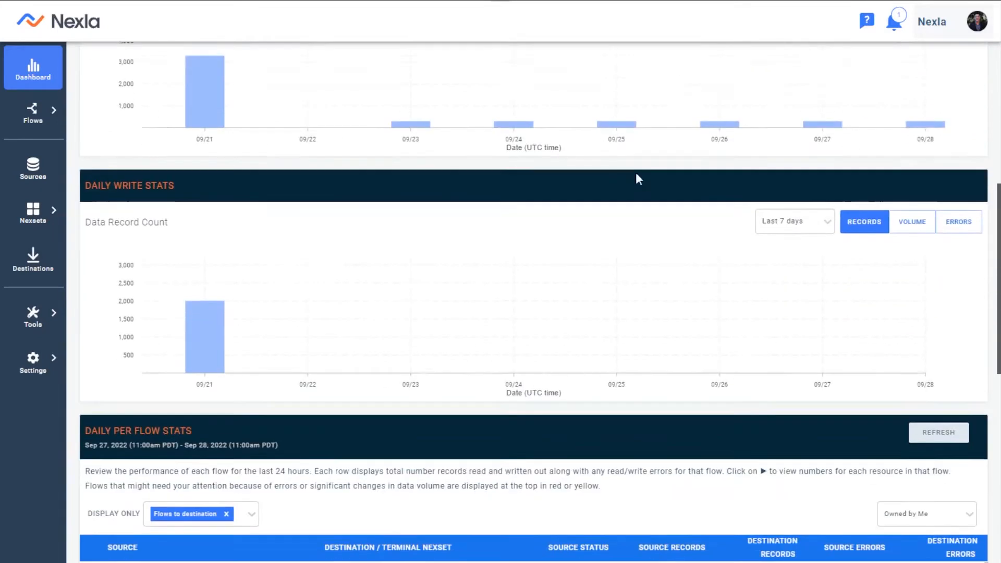
{"action": "scroll", "coordinate": [454, 232], "scroll_direction": "down", "scroll_amount": 7}
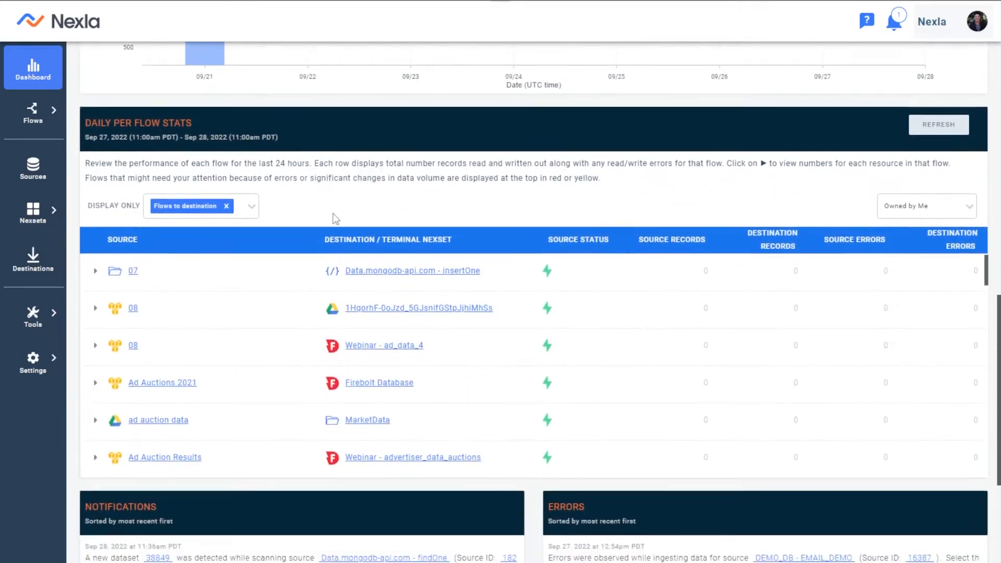
{"action": "scroll", "coordinate": [348, 309], "scroll_direction": "down", "scroll_amount": 2}
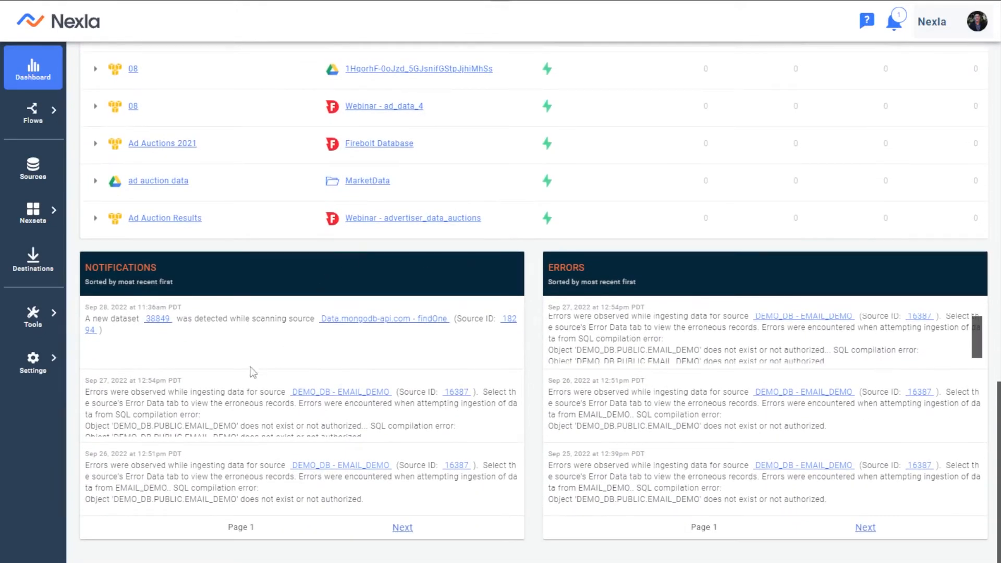
{"action": "scroll", "coordinate": [530, 412], "scroll_direction": "up", "scroll_amount": 9}
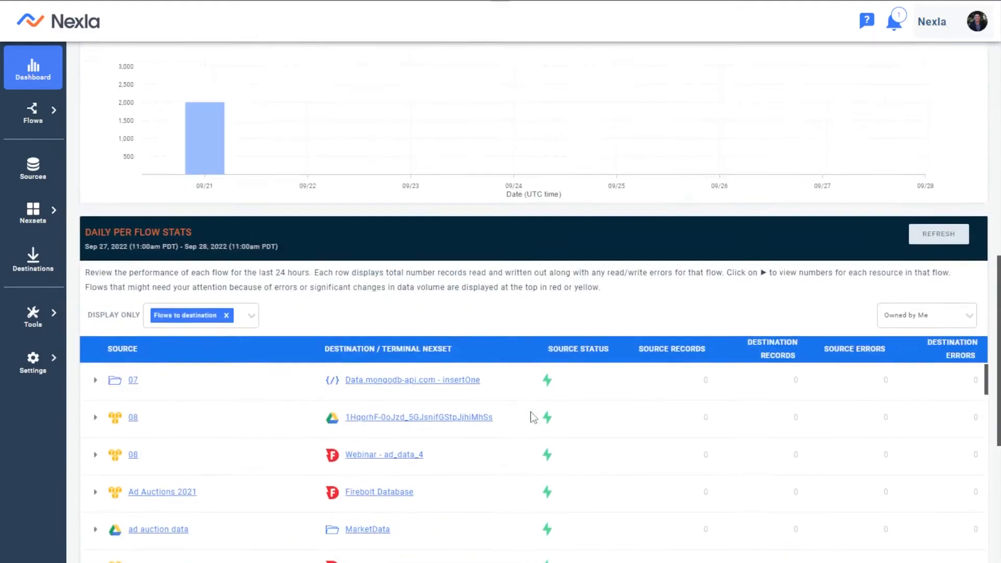
{"action": "scroll", "coordinate": [553, 392], "scroll_direction": "up", "scroll_amount": 3}
{"action": "scroll", "coordinate": [673, 351], "scroll_direction": "down", "scroll_amount": 13}
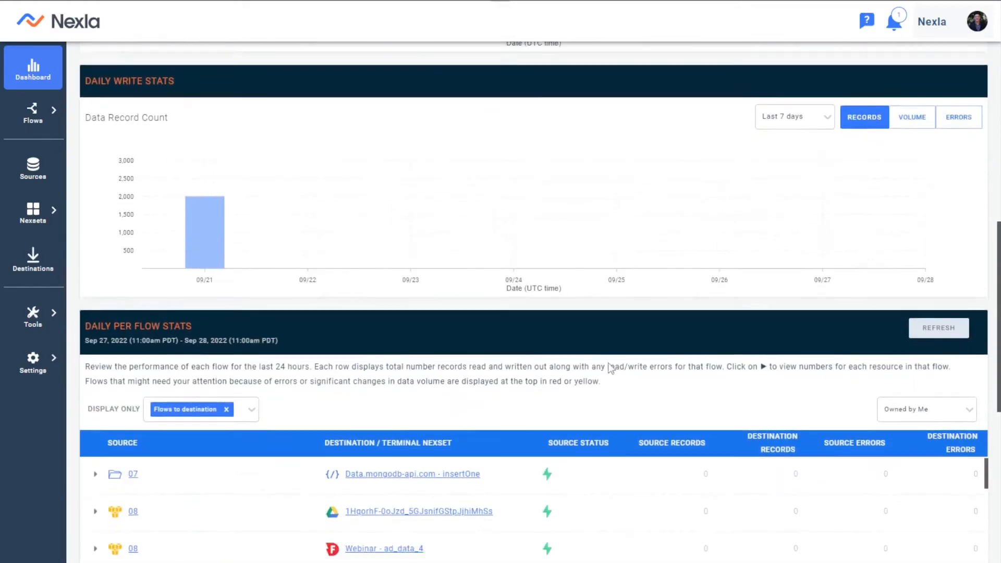
{"action": "scroll", "coordinate": [533, 346], "scroll_direction": "down", "scroll_amount": 2}
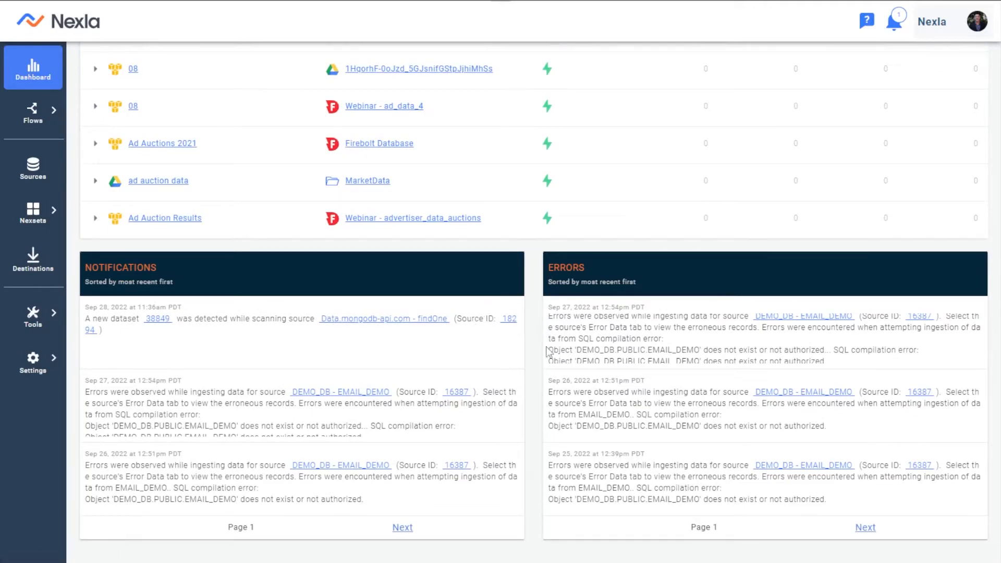
{"action": "scroll", "coordinate": [548, 352], "scroll_direction": "up", "scroll_amount": 15}
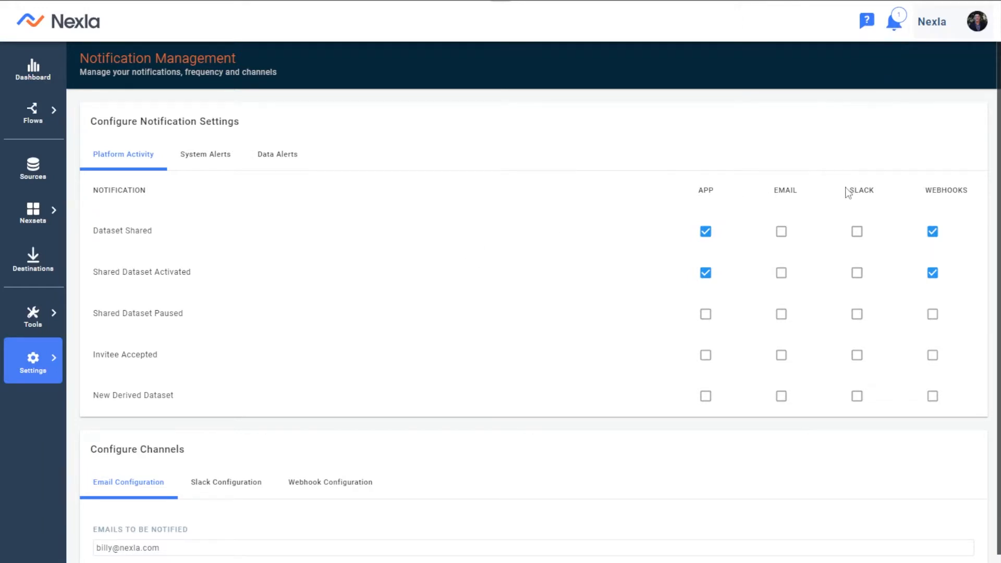
Review the notification settings and delivery channels for platform activity, system alerts and data alerts.
{"action": "double_click", "coordinate": [938, 189]}
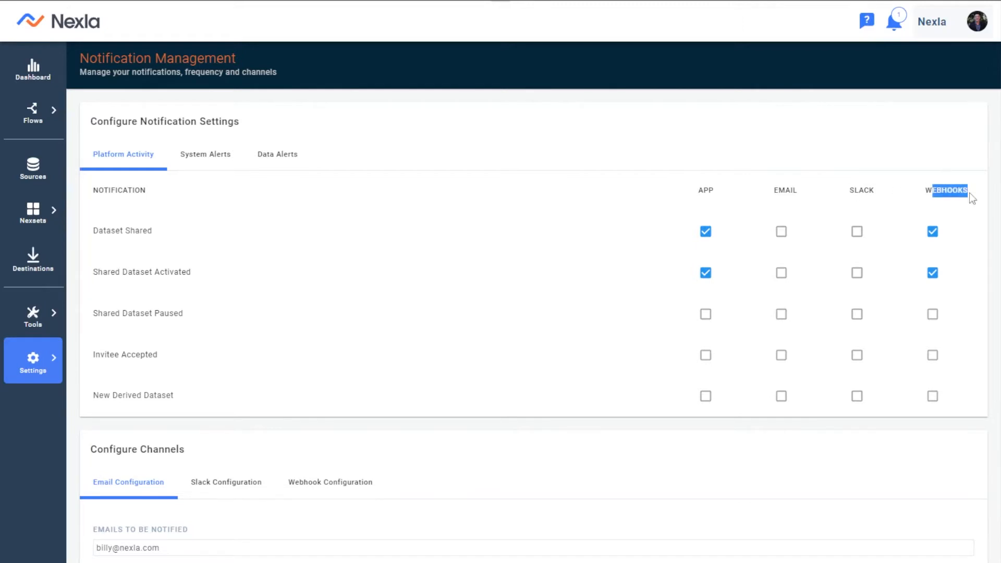
{"action": "left_click", "coordinate": [222, 157]}
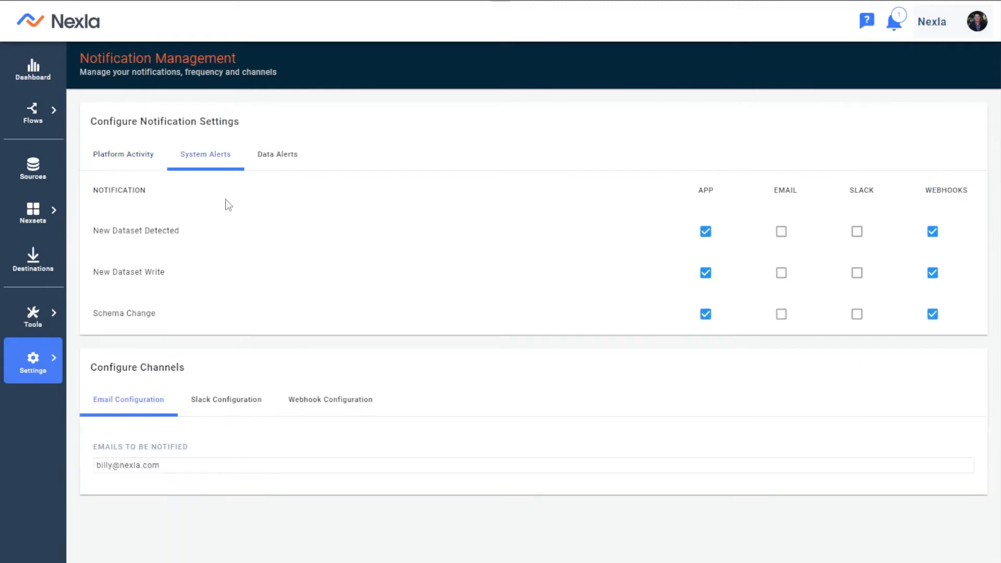
{"action": "left_click", "coordinate": [269, 154]}
{"action": "scroll", "coordinate": [321, 255], "scroll_direction": "down", "scroll_amount": 4}
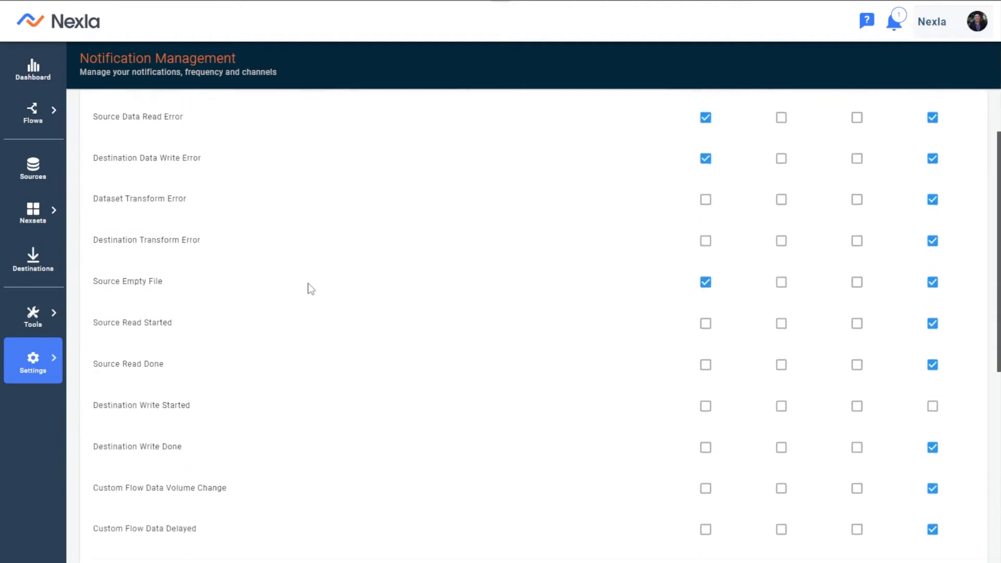
{"action": "scroll", "coordinate": [308, 286], "scroll_direction": "up", "scroll_amount": 4}
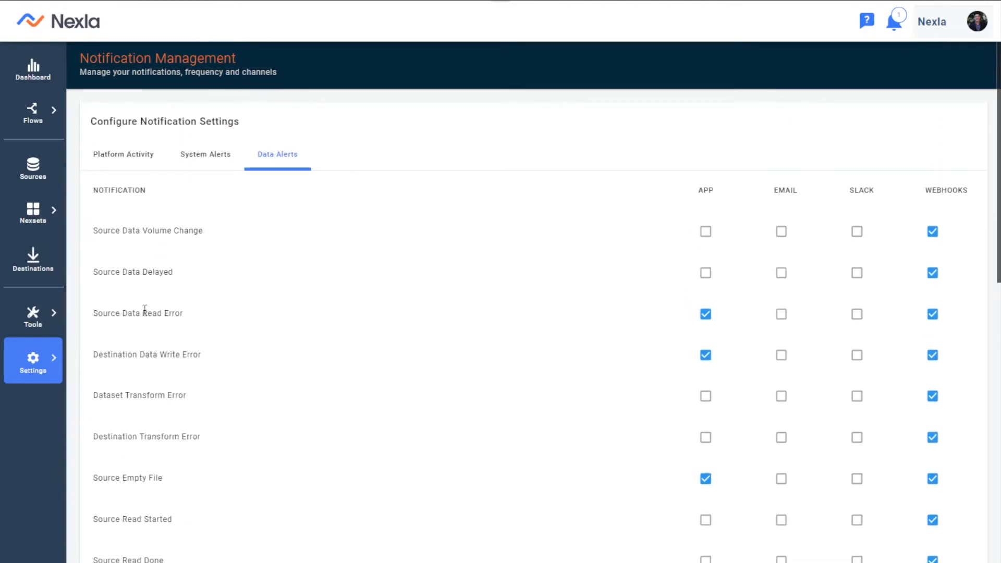
{"action": "left_click", "coordinate": [142, 158]}
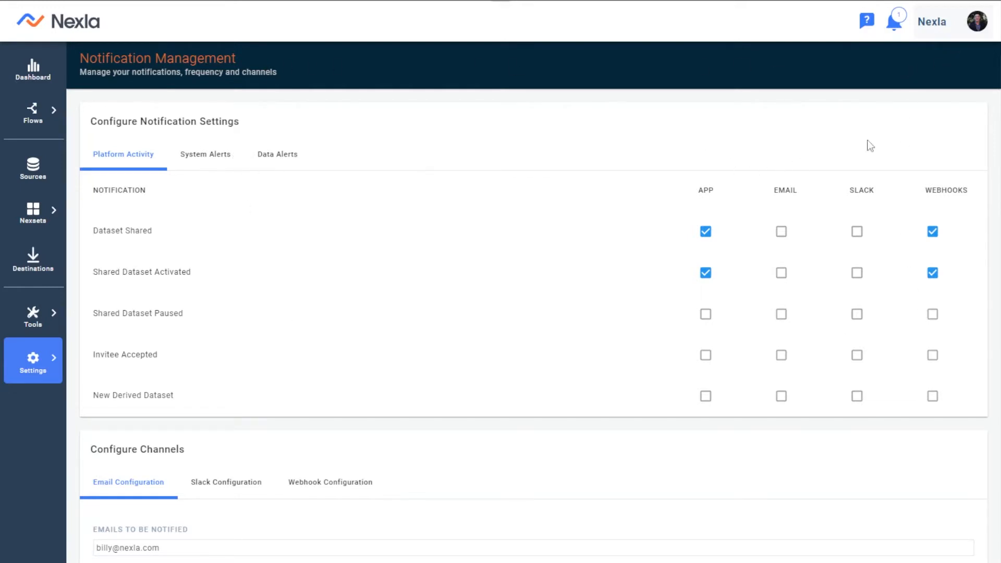
Return to the dashboard and look over the daily read and write stats.
{"action": "left_click", "coordinate": [33, 73]}
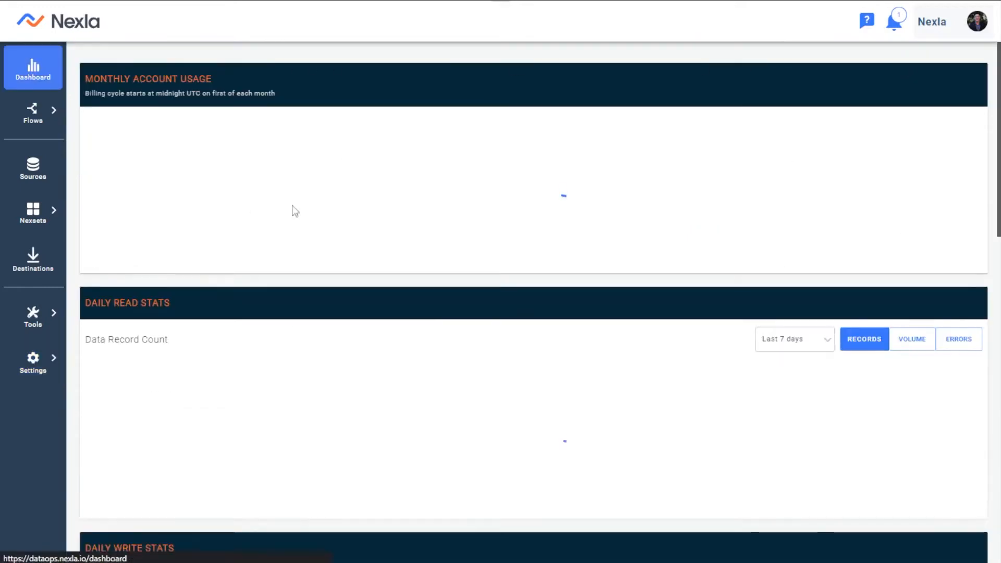
{"action": "scroll", "coordinate": [540, 235], "scroll_direction": "down", "scroll_amount": 5}
{"action": "scroll", "coordinate": [516, 230], "scroll_direction": "down", "scroll_amount": 5}
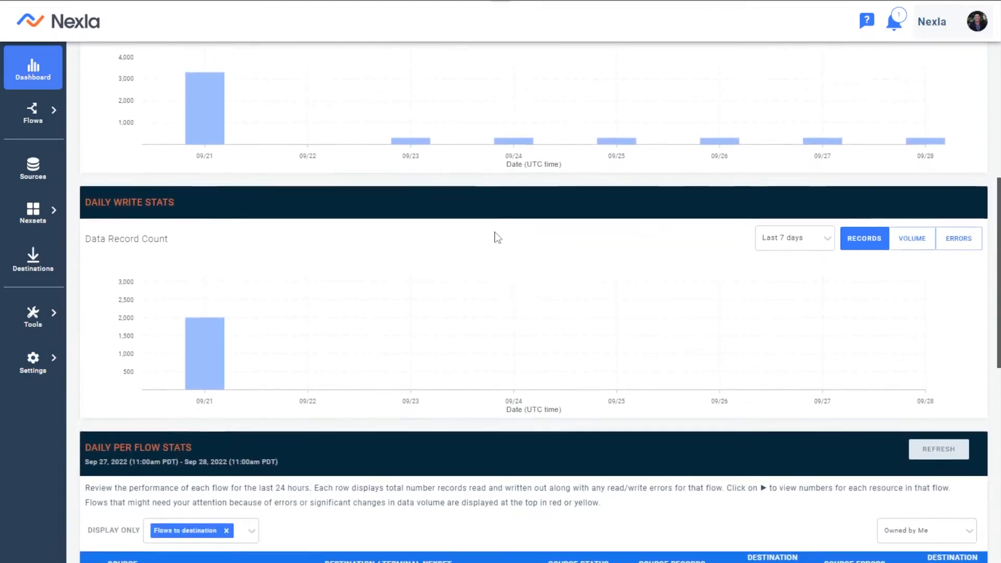
{"action": "scroll", "coordinate": [497, 228], "scroll_direction": "up", "scroll_amount": 10}
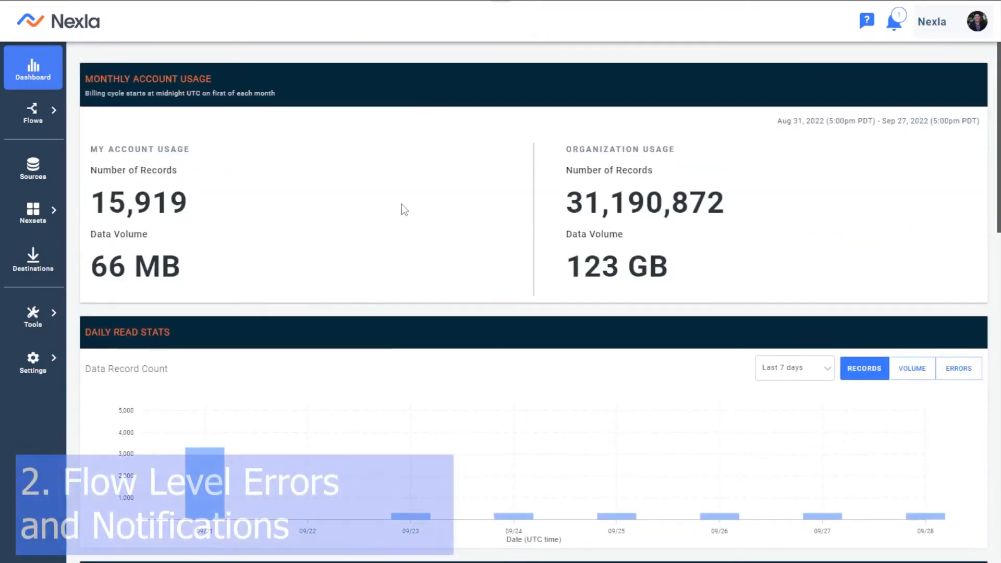
Open the list of own data flows and expand the Sample Customer Data flow to show its stages.
{"action": "mouse_move", "coordinate": [49, 125]}
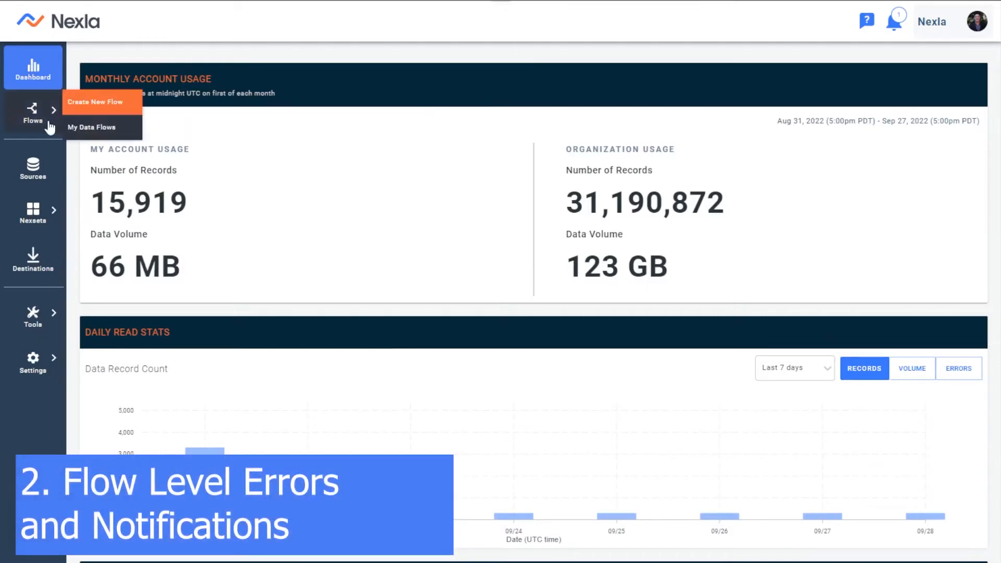
{"action": "left_click", "coordinate": [84, 130]}
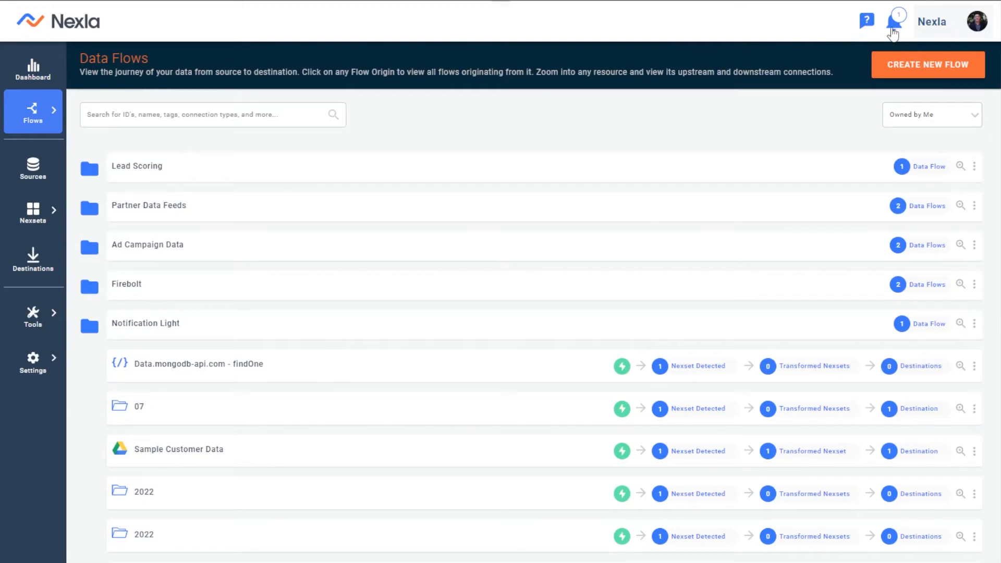
{"action": "scroll", "coordinate": [643, 233], "scroll_direction": "down", "scroll_amount": 3}
{"action": "left_click", "coordinate": [490, 311]}
{"action": "scroll", "coordinate": [512, 305], "scroll_direction": "down", "scroll_amount": 1}
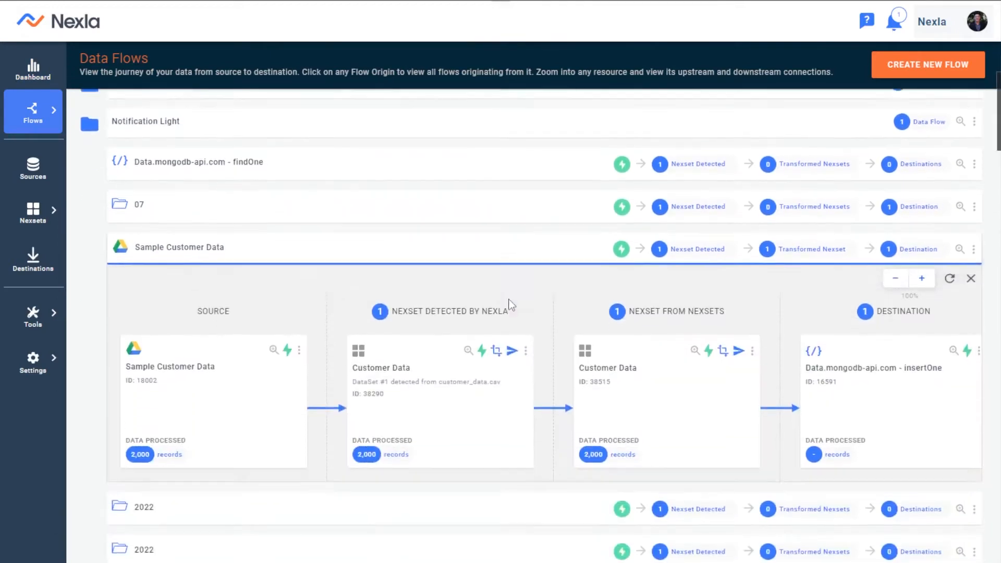
{"action": "scroll", "coordinate": [511, 305], "scroll_direction": "down", "scroll_amount": 1}
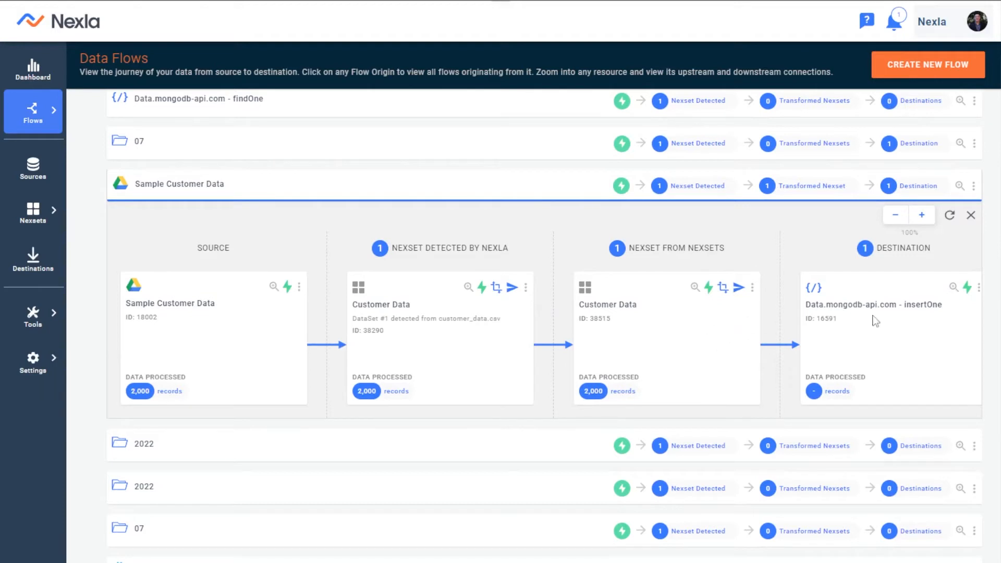
Examine the recent errors and exported error files of the flow's Data.mongodb-api.com - insertOne destination, and close its details.
{"action": "left_click", "coordinate": [953, 288]}
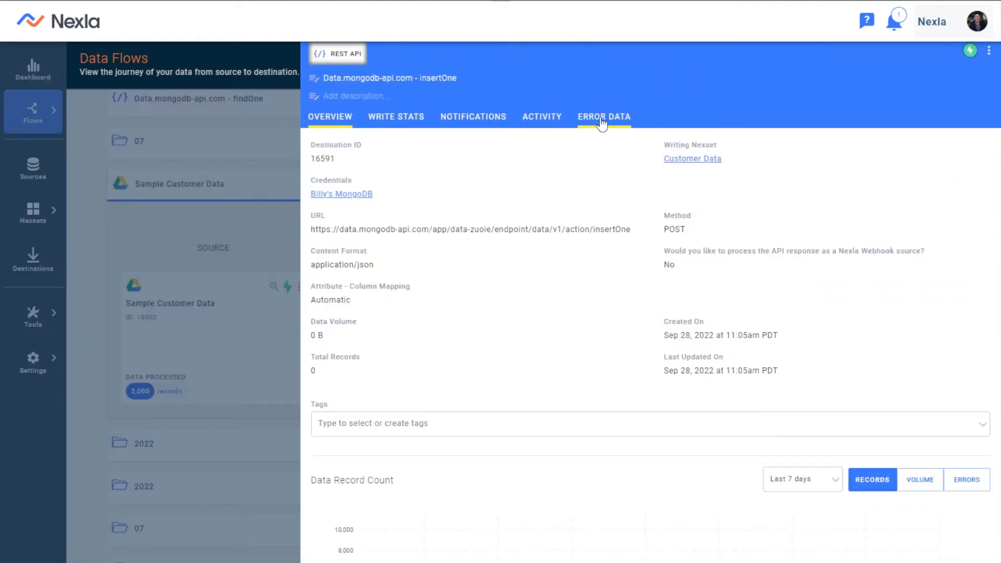
{"action": "left_click", "coordinate": [602, 121]}
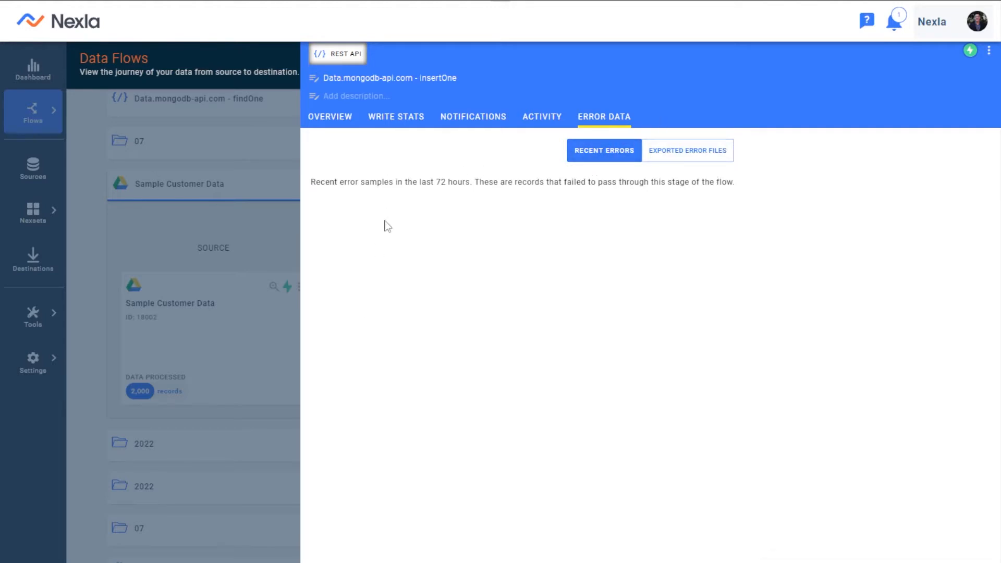
{"action": "left_click", "coordinate": [689, 157]}
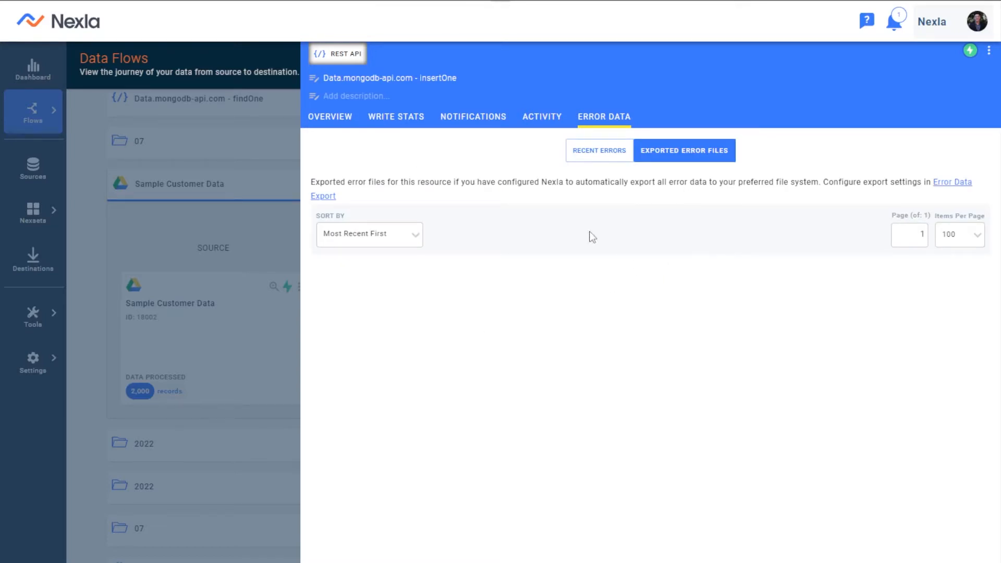
{"action": "left_click", "coordinate": [230, 293]}
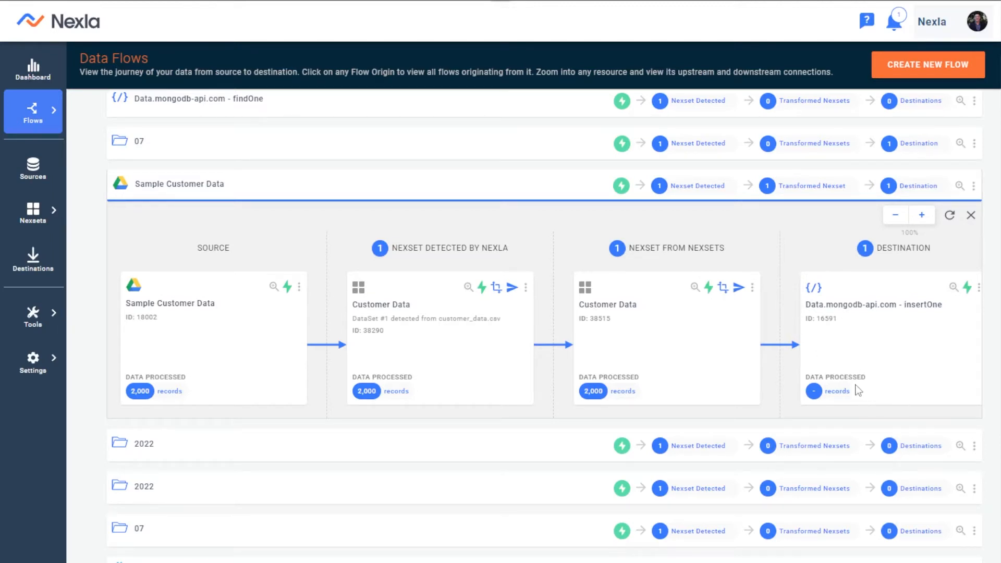
Start a new Nexset from the detected Customer Data Nexset and list the available output validation rule types.
{"action": "scroll", "coordinate": [860, 389], "scroll_direction": "down", "scroll_amount": 5}
{"action": "scroll", "coordinate": [894, 383], "scroll_direction": "up", "scroll_amount": 5}
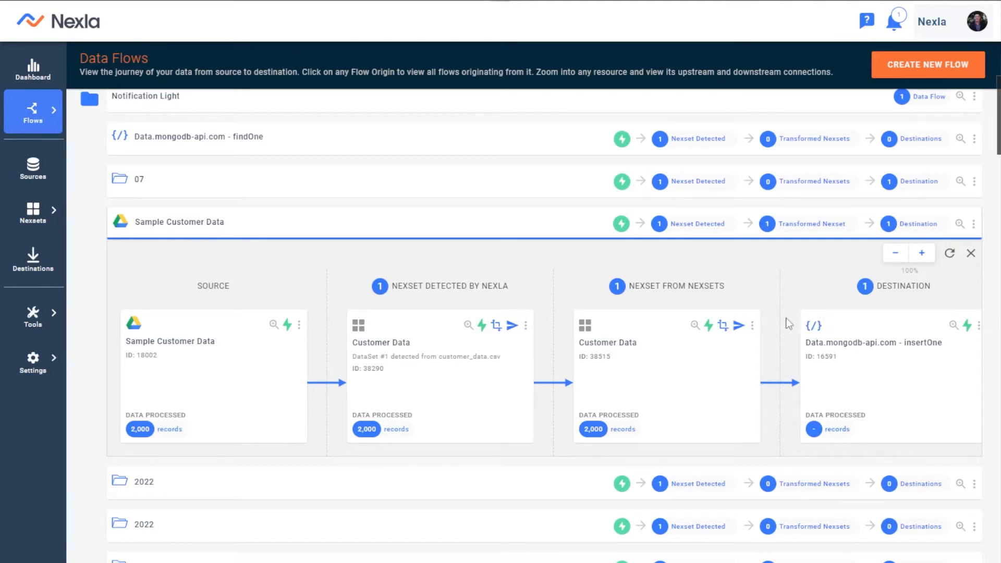
{"action": "scroll", "coordinate": [672, 344], "scroll_direction": "up", "scroll_amount": 1}
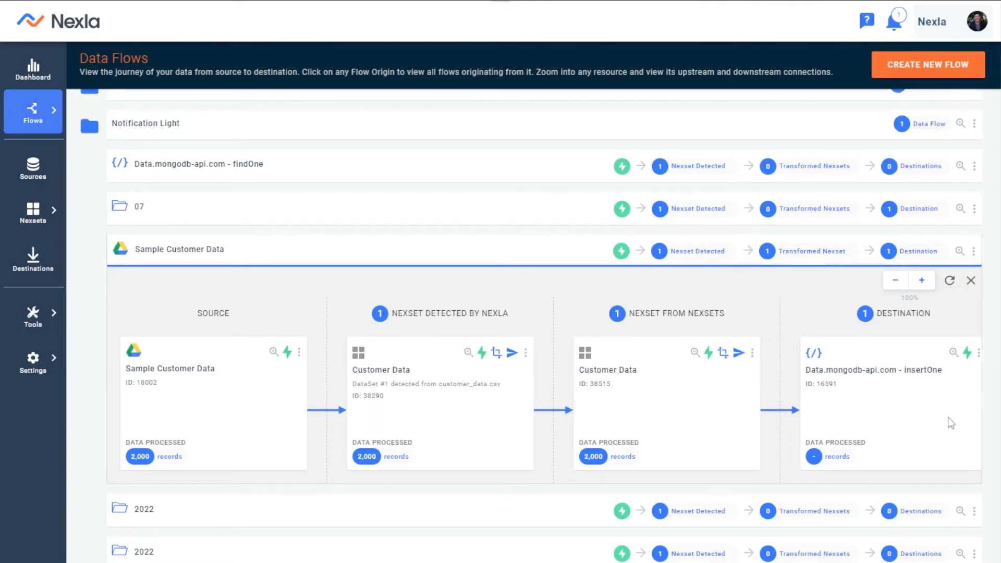
{"action": "left_click", "coordinate": [496, 355]}
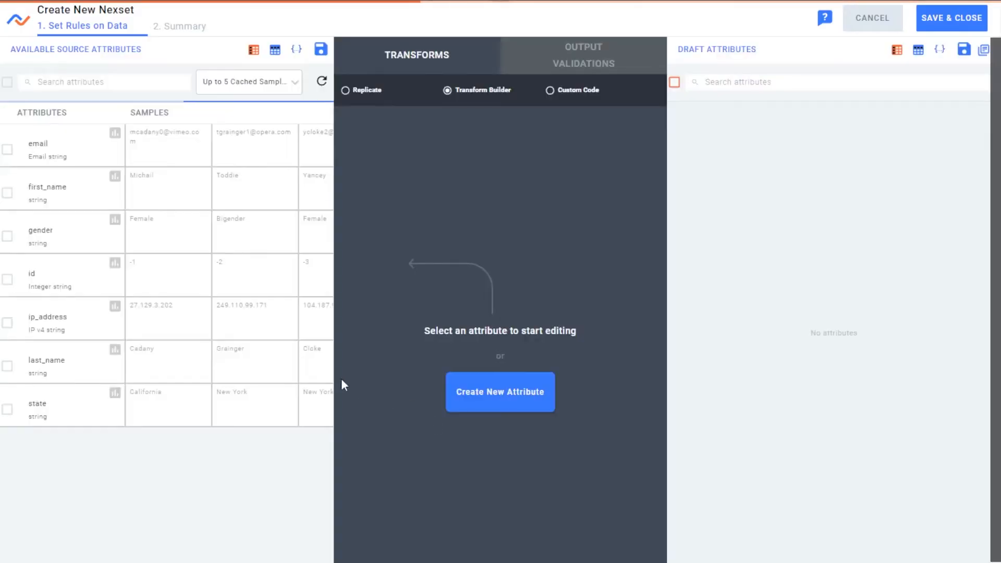
{"action": "left_click", "coordinate": [574, 61]}
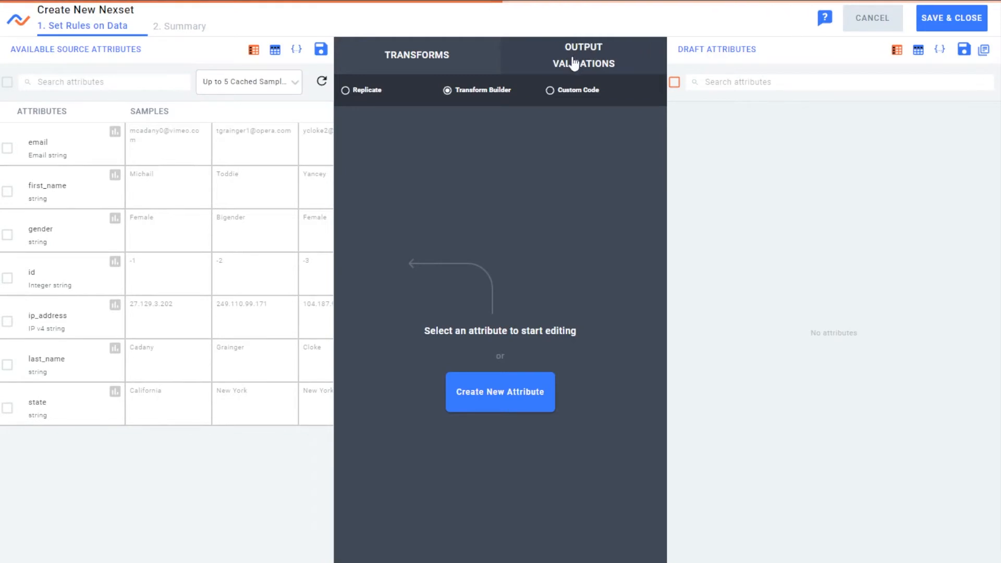
{"action": "left_click", "coordinate": [437, 196]}
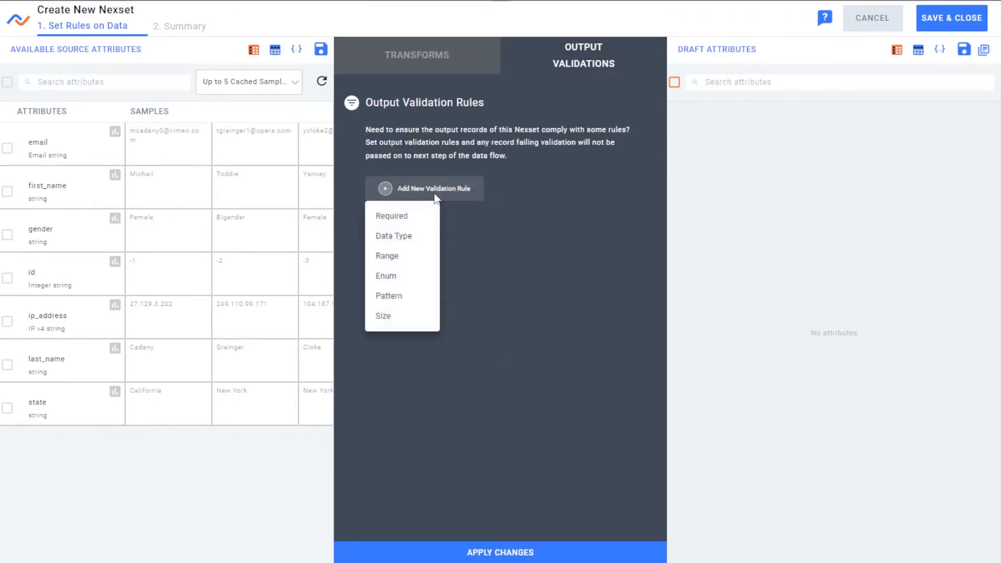
Select the email, first_name, gender, id, ip_address, last_name and state source attributes and add them to the draft.
{"action": "left_click", "coordinate": [7, 148]}
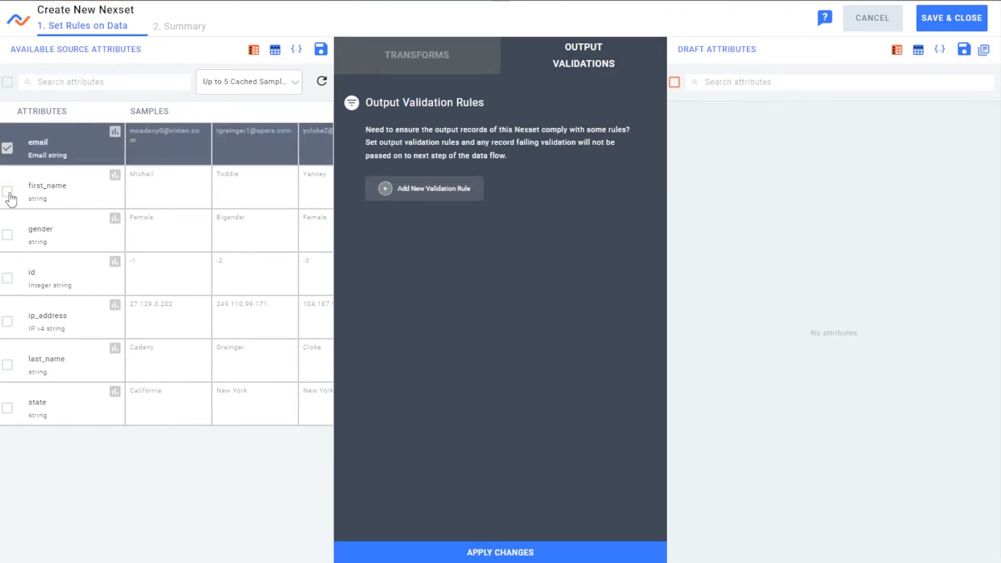
{"action": "left_click", "coordinate": [7, 191]}
{"action": "left_click", "coordinate": [8, 235]}
{"action": "left_click", "coordinate": [7, 278]}
{"action": "left_click", "coordinate": [7, 321]}
{"action": "left_click", "coordinate": [7, 365]}
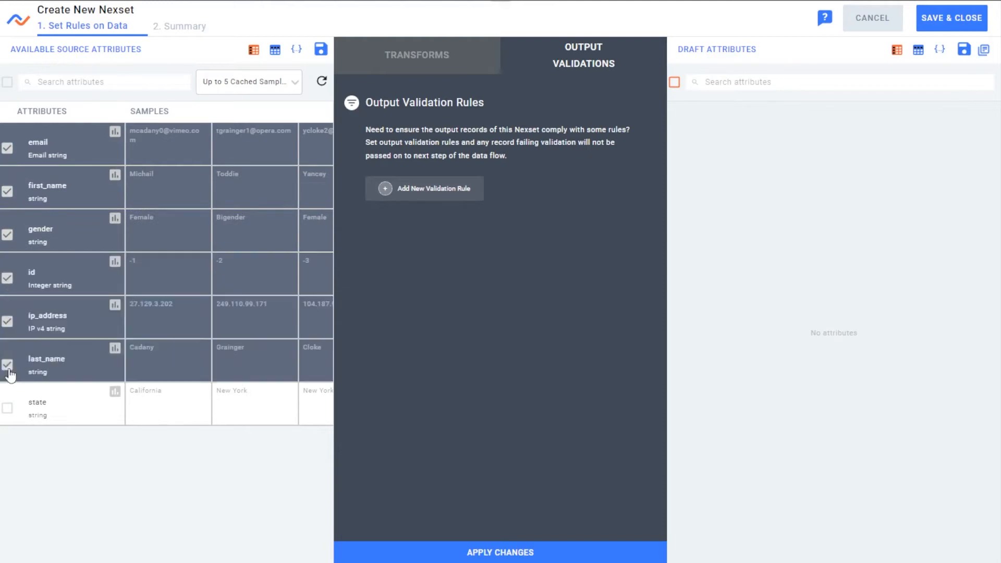
{"action": "left_click", "coordinate": [8, 407]}
{"action": "left_click", "coordinate": [517, 552]}
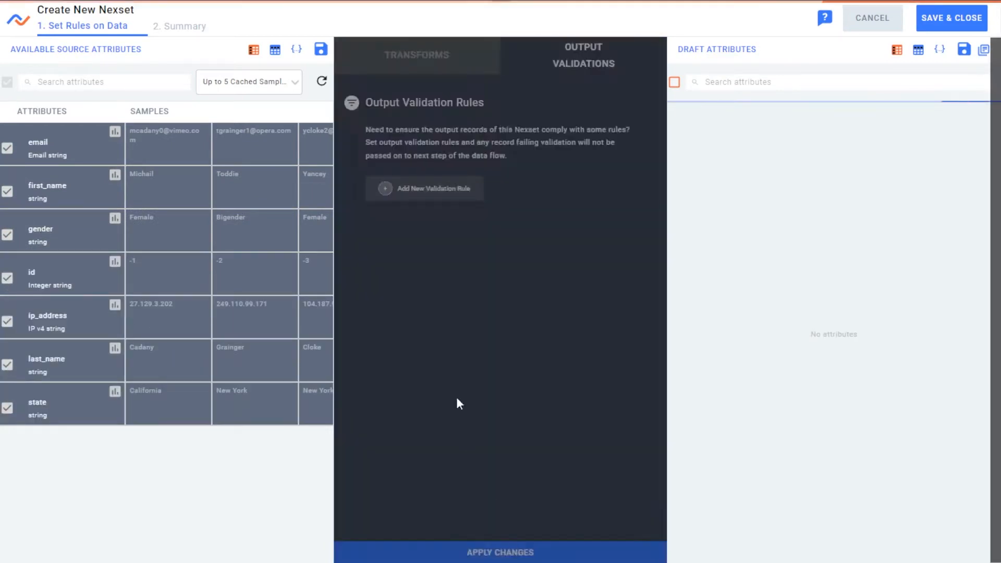
{"action": "left_click", "coordinate": [439, 72]}
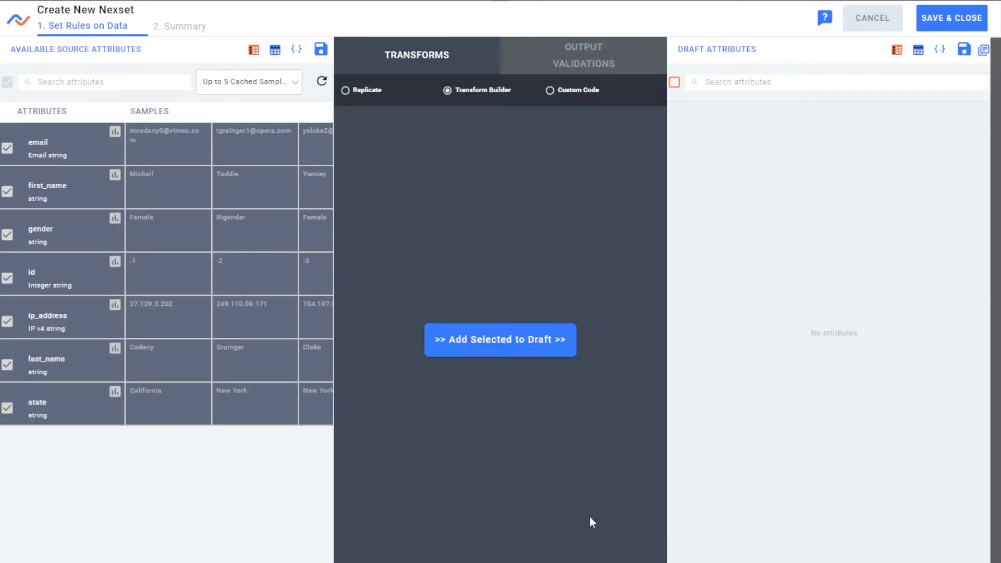
{"action": "left_click", "coordinate": [509, 345]}
Add a Required output validation rule so that each record must contain the email attribute.
{"action": "left_click", "coordinate": [584, 56]}
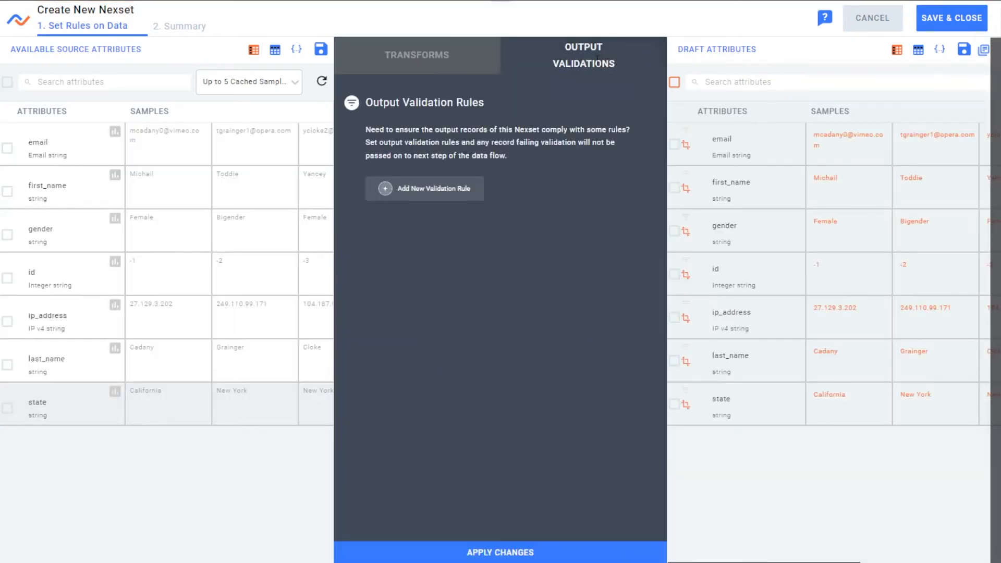
{"action": "left_click", "coordinate": [675, 144]}
{"action": "left_click", "coordinate": [424, 189]}
{"action": "left_click", "coordinate": [415, 218]}
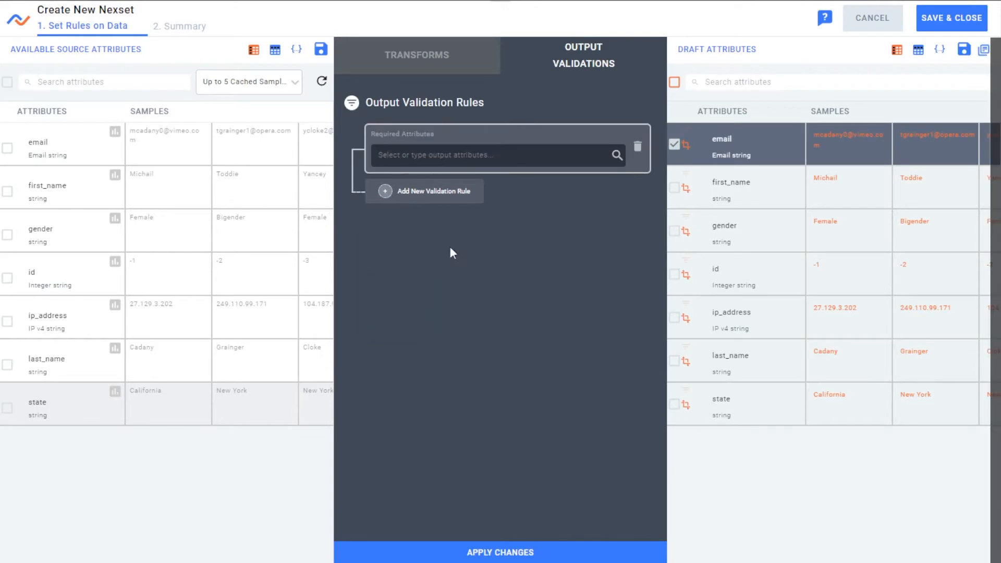
{"action": "left_click", "coordinate": [468, 158]}
{"action": "left_click", "coordinate": [459, 179]}
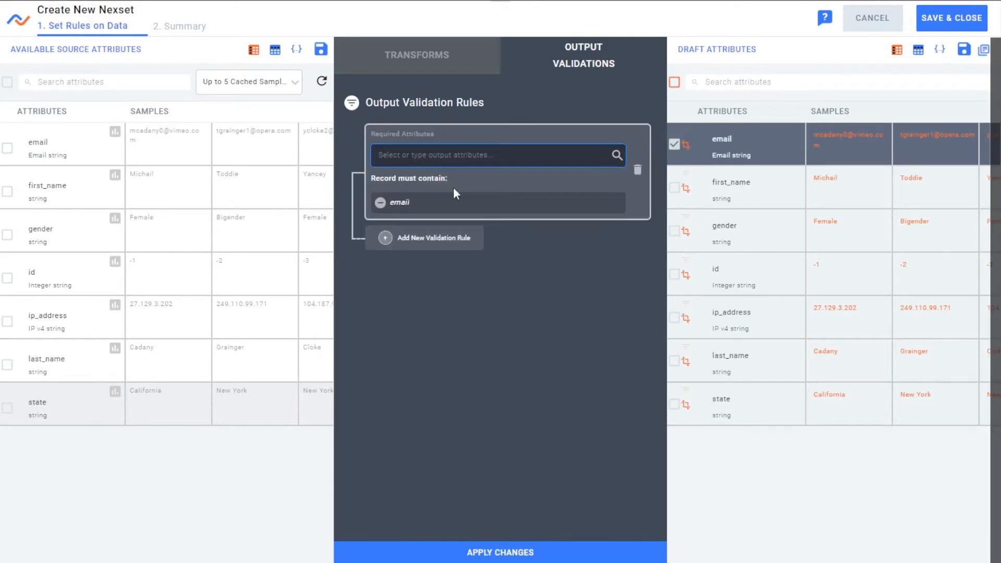
{"action": "left_click", "coordinate": [407, 237]}
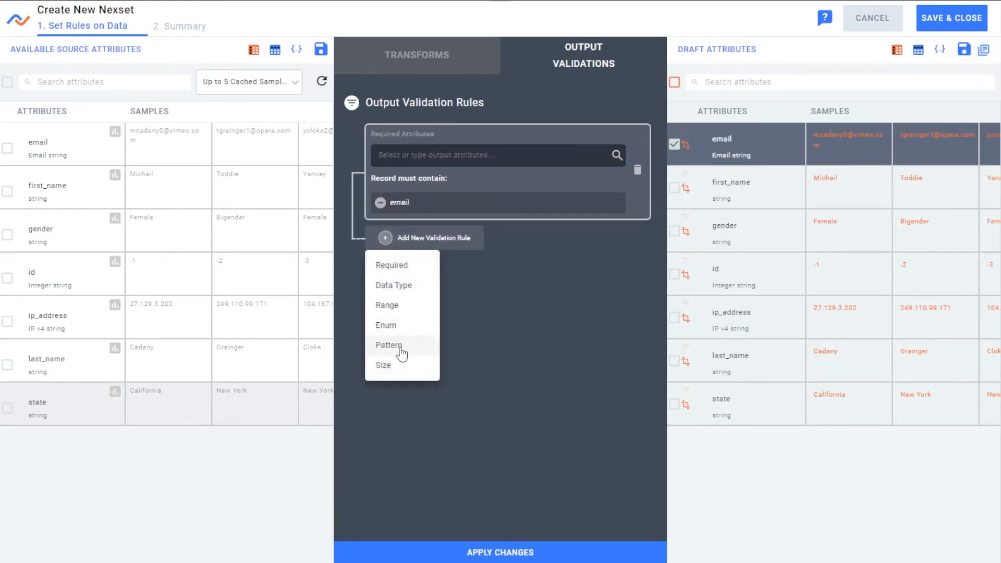
{"action": "left_click", "coordinate": [399, 348]}
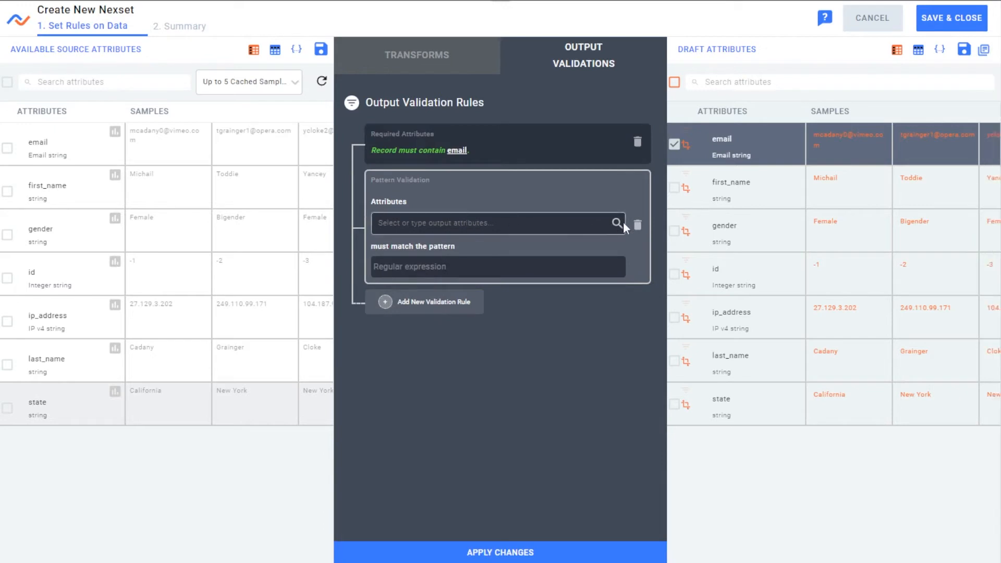
{"action": "left_click", "coordinate": [637, 225]}
Add a Data Type validation rule requiring the email attribute to be of type Email.
{"action": "left_click", "coordinate": [441, 188]}
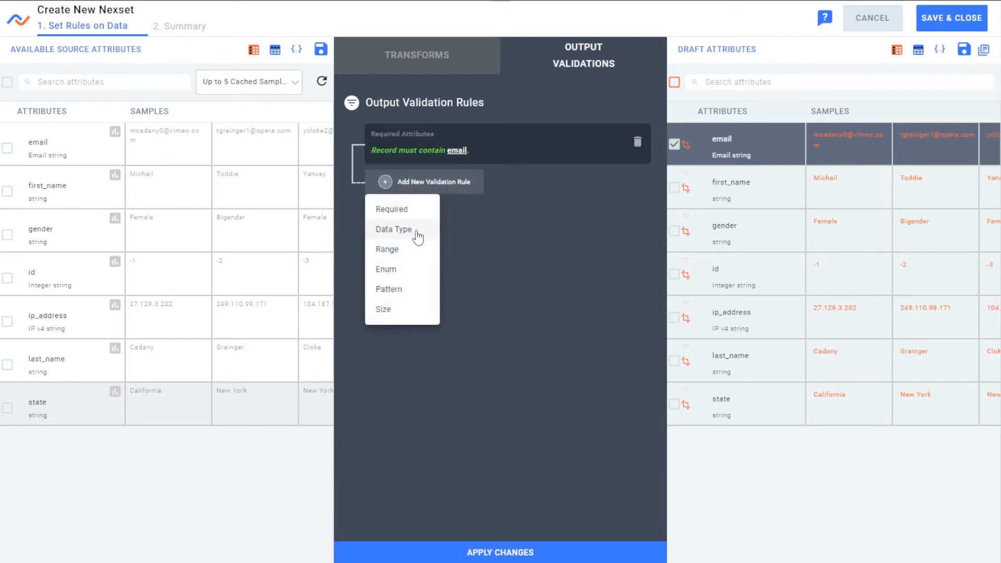
{"action": "left_click", "coordinate": [409, 231]}
{"action": "left_click", "coordinate": [418, 229]}
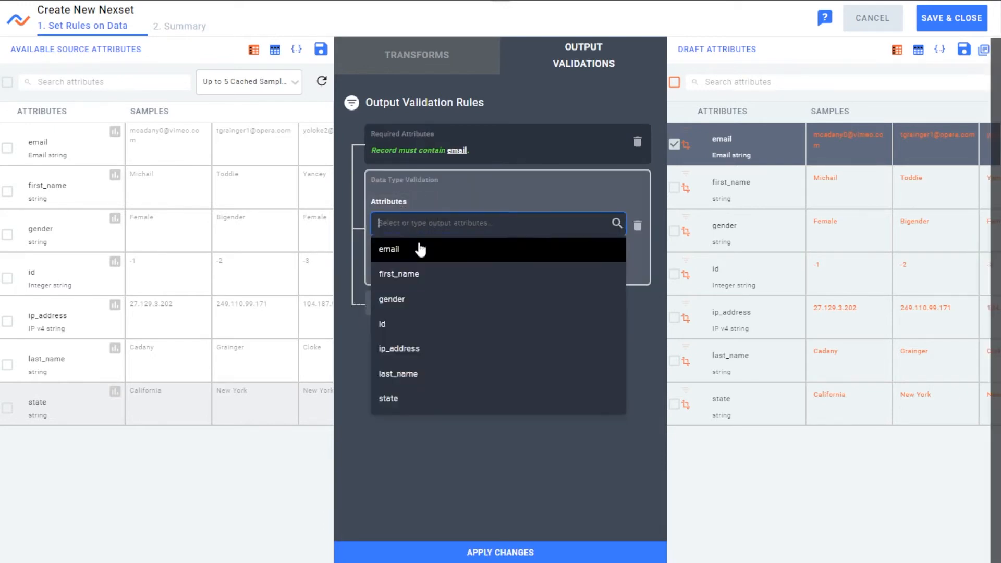
{"action": "left_click", "coordinate": [412, 242]}
{"action": "left_click", "coordinate": [417, 292]}
{"action": "scroll", "coordinate": [431, 417], "scroll_direction": "down", "scroll_amount": 3}
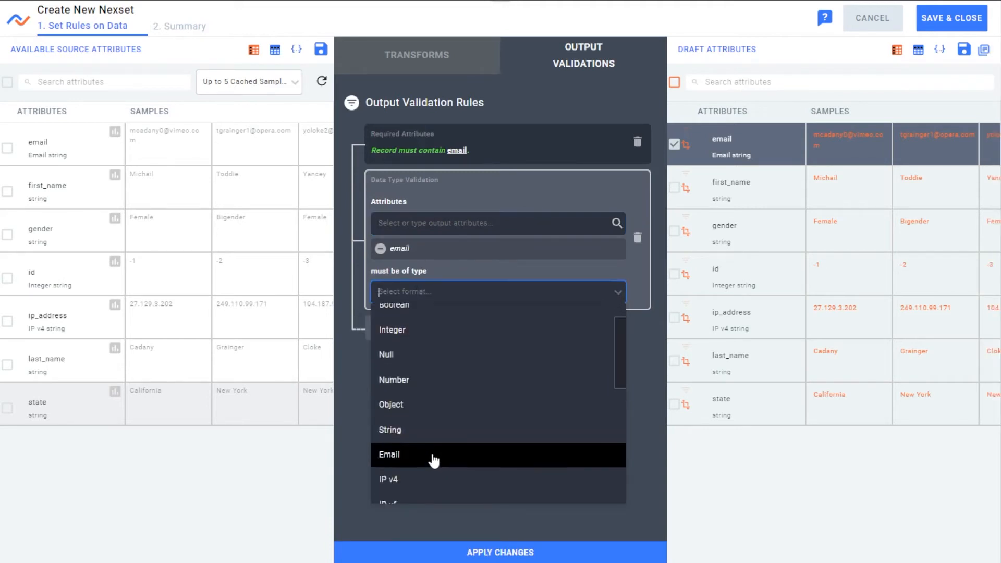
{"action": "left_click", "coordinate": [431, 487]}
{"action": "left_click", "coordinate": [468, 386]}
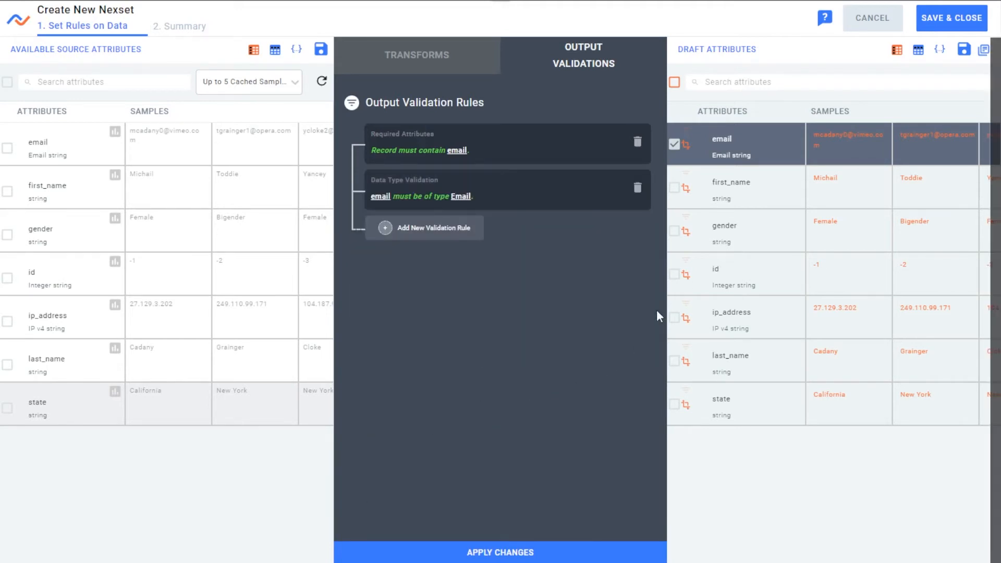
{"action": "left_click", "coordinate": [674, 275]}
{"action": "left_click", "coordinate": [462, 235]}
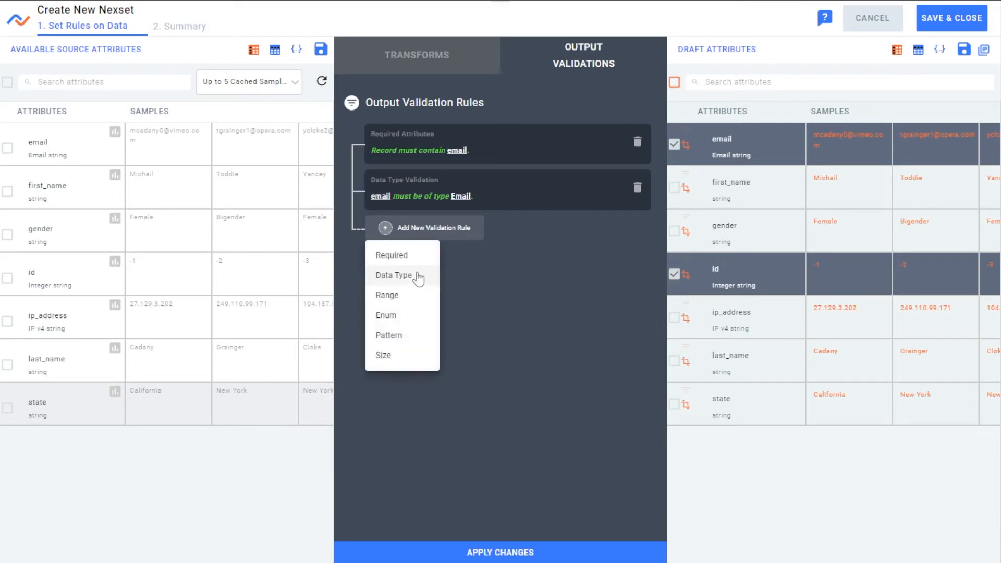
{"action": "left_click", "coordinate": [421, 297]}
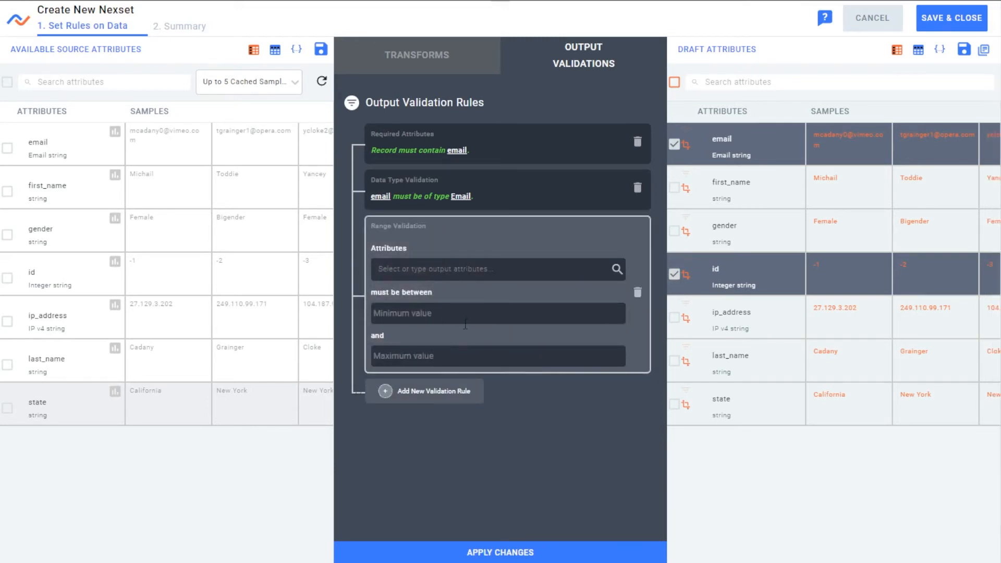
{"action": "left_click", "coordinate": [445, 269]}
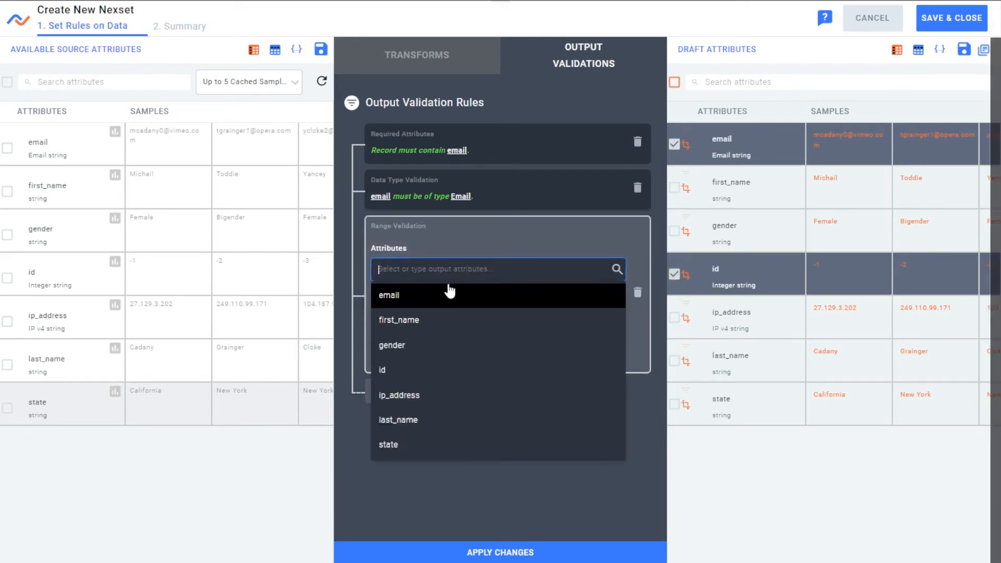
{"action": "left_click", "coordinate": [438, 371]}
{"action": "left_click", "coordinate": [438, 381]}
{"action": "type", "text": "10"}
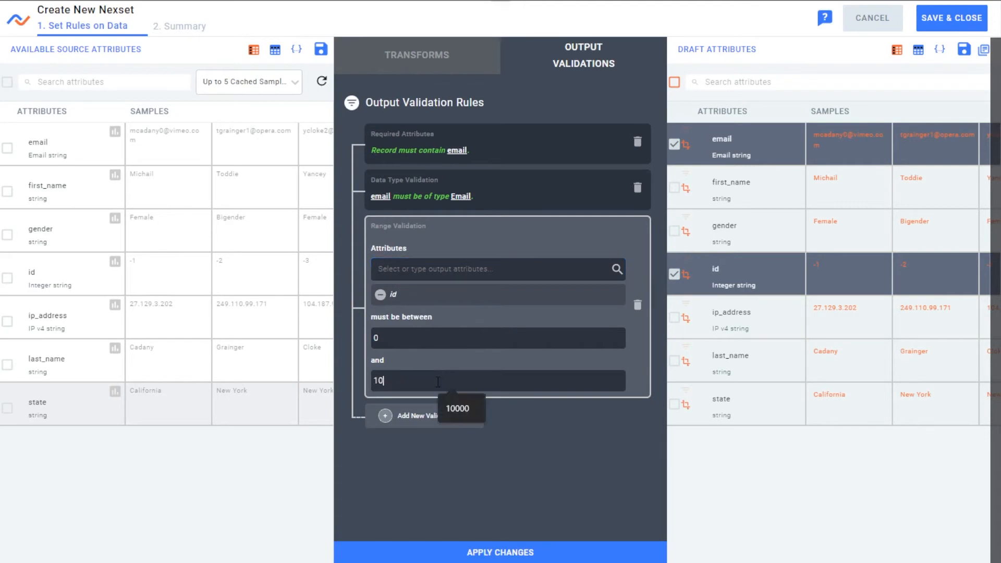
{"action": "type", "text": "00000000"}
{"action": "left_click", "coordinate": [512, 501]}
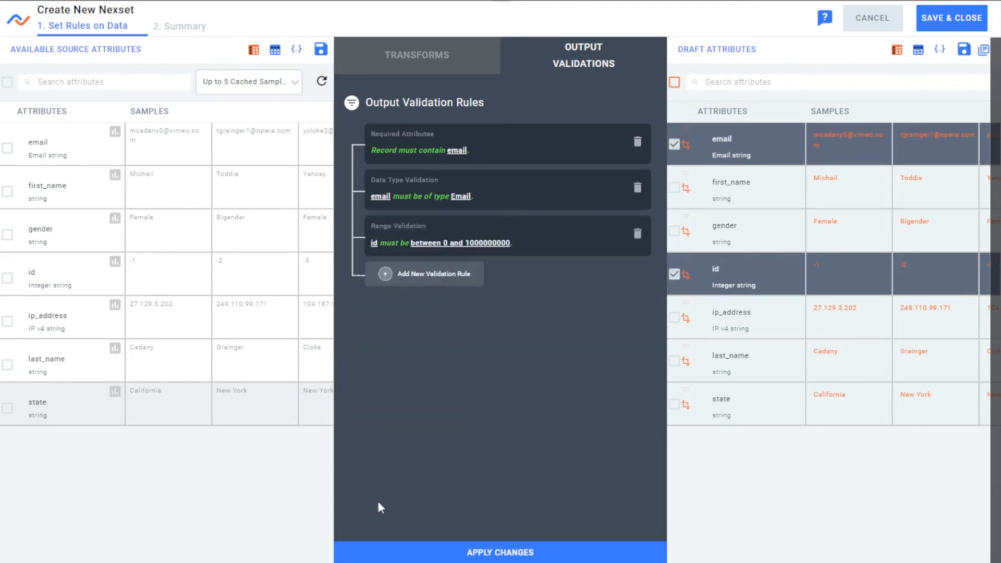
Apply and save the Nexset with its validation rules, activate its flow and finish the setup.
{"action": "left_click", "coordinate": [537, 553]}
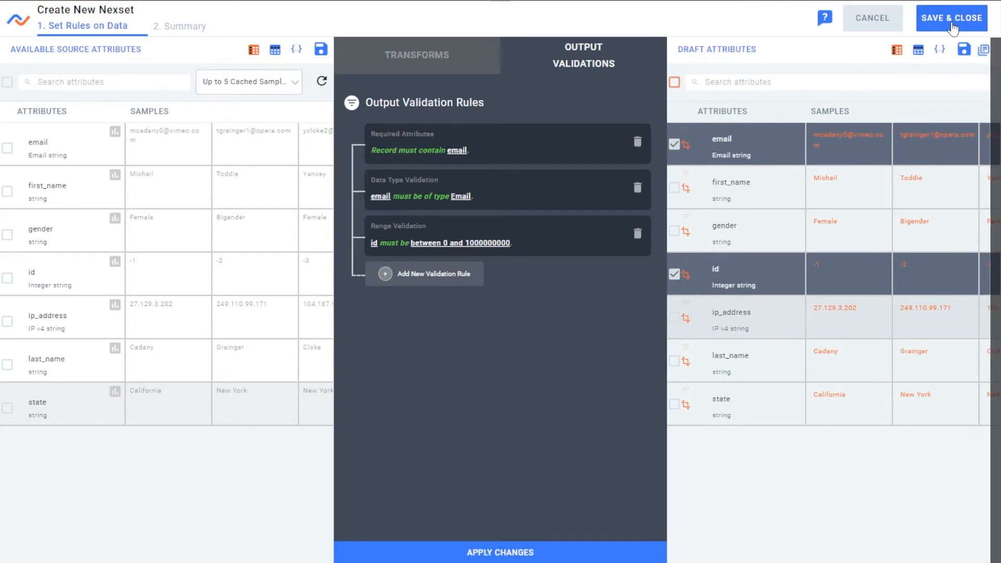
{"action": "left_click", "coordinate": [953, 20]}
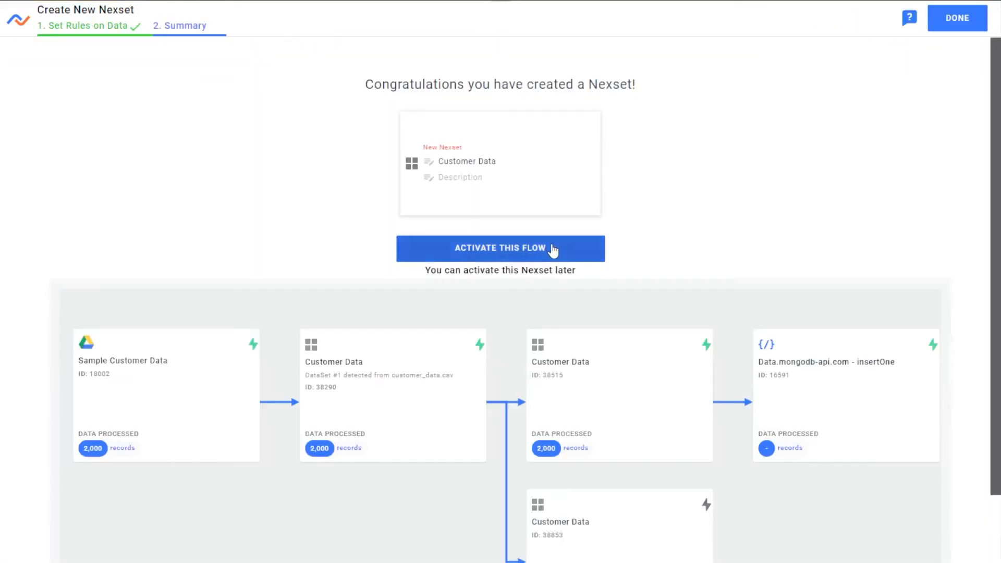
{"action": "left_click", "coordinate": [553, 251]}
{"action": "left_click", "coordinate": [958, 18]}
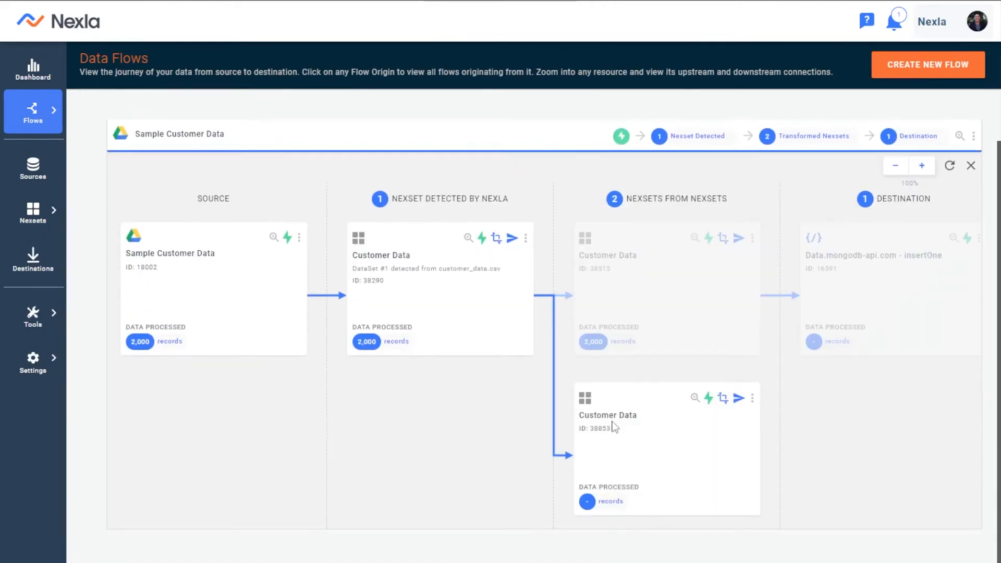
Review the new Customer Data Nexset's validation rules, error data and sample attributes, and close its details.
{"action": "left_click", "coordinate": [694, 400]}
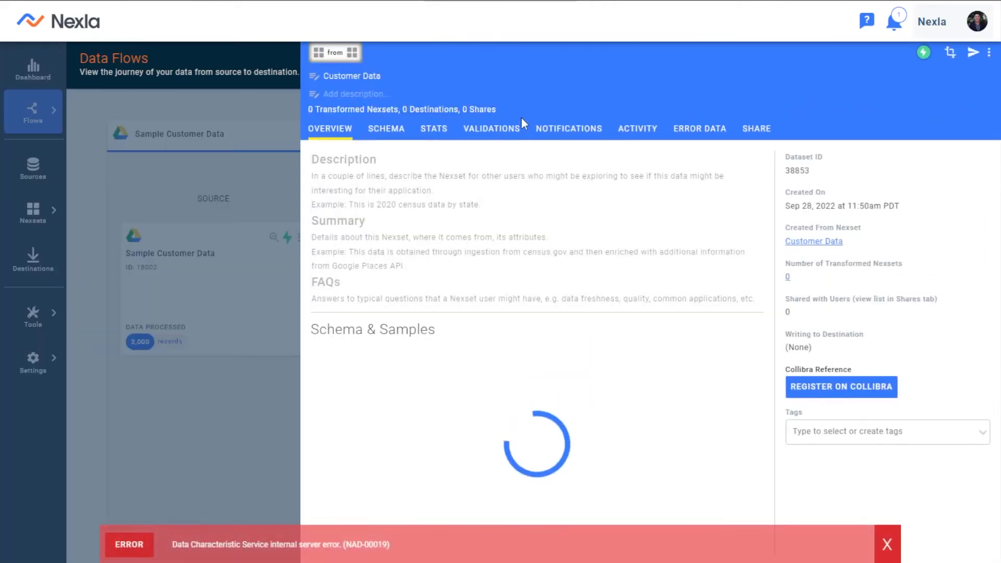
{"action": "left_click", "coordinate": [886, 544]}
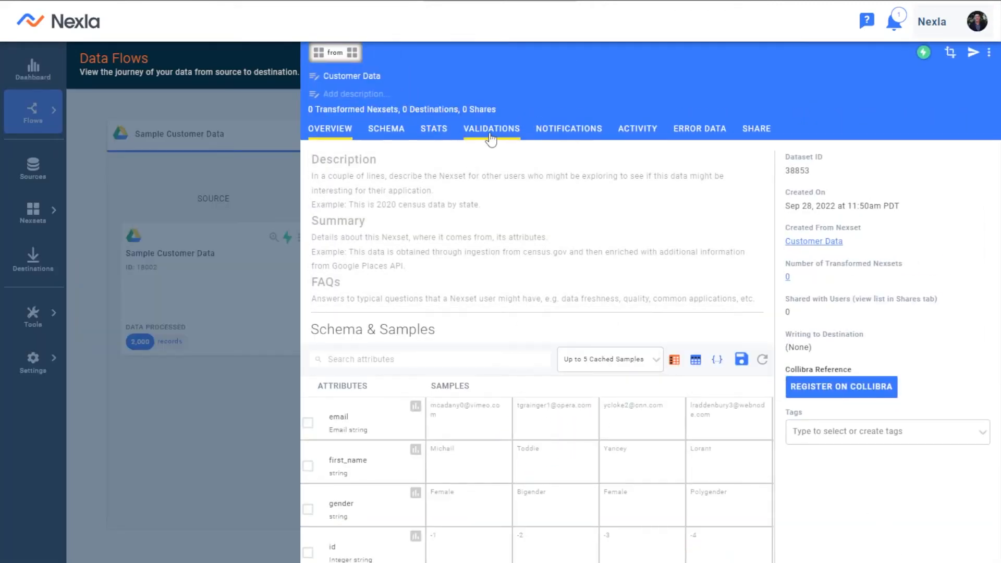
{"action": "left_click", "coordinate": [491, 137]}
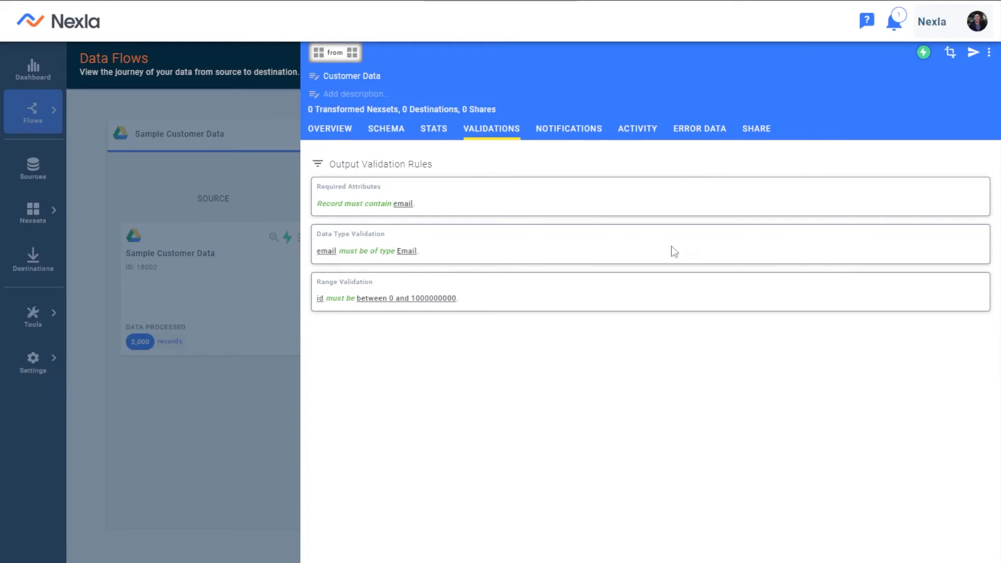
{"action": "left_click", "coordinate": [698, 145]}
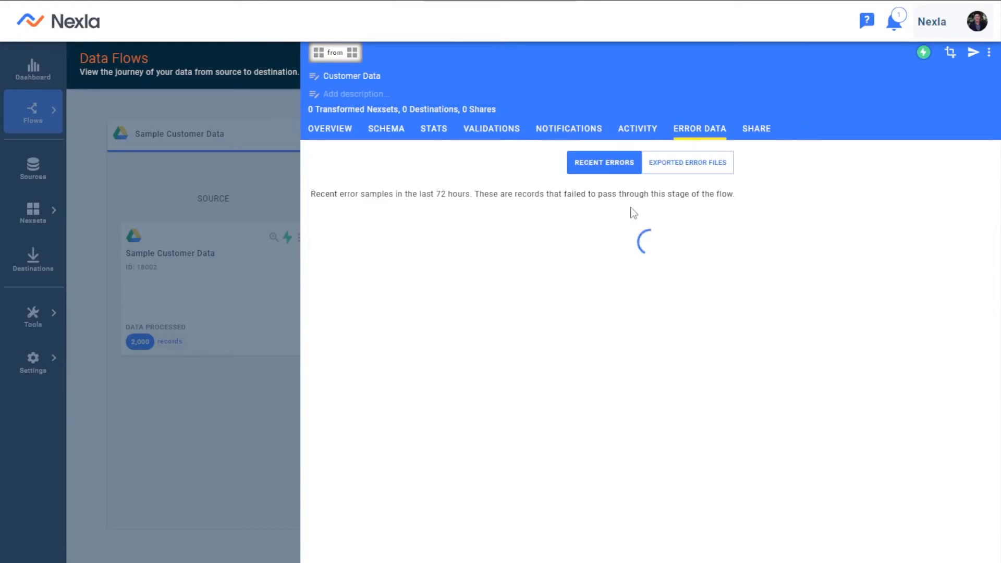
{"action": "left_click", "coordinate": [347, 133]}
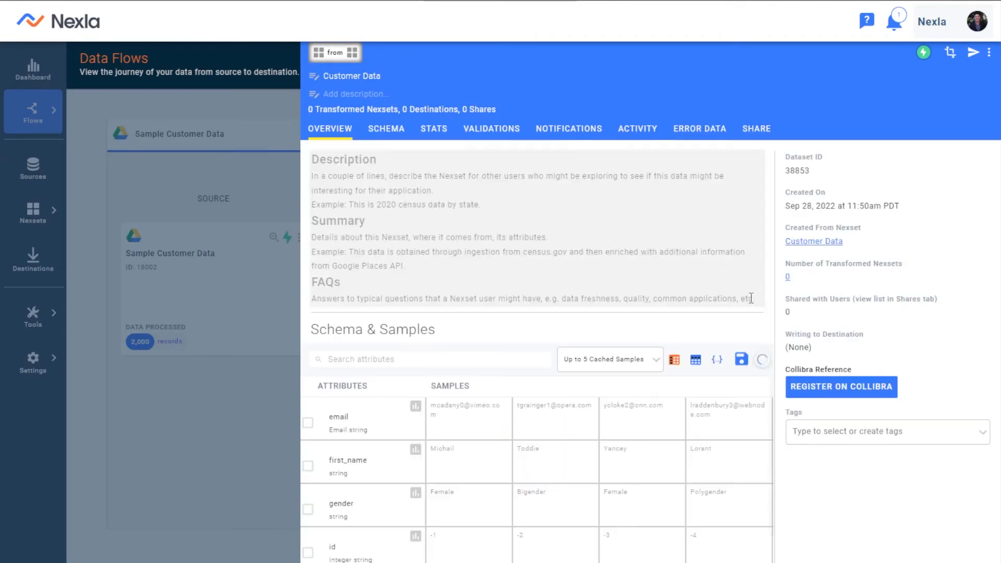
{"action": "scroll", "coordinate": [704, 438], "scroll_direction": "down", "scroll_amount": 2}
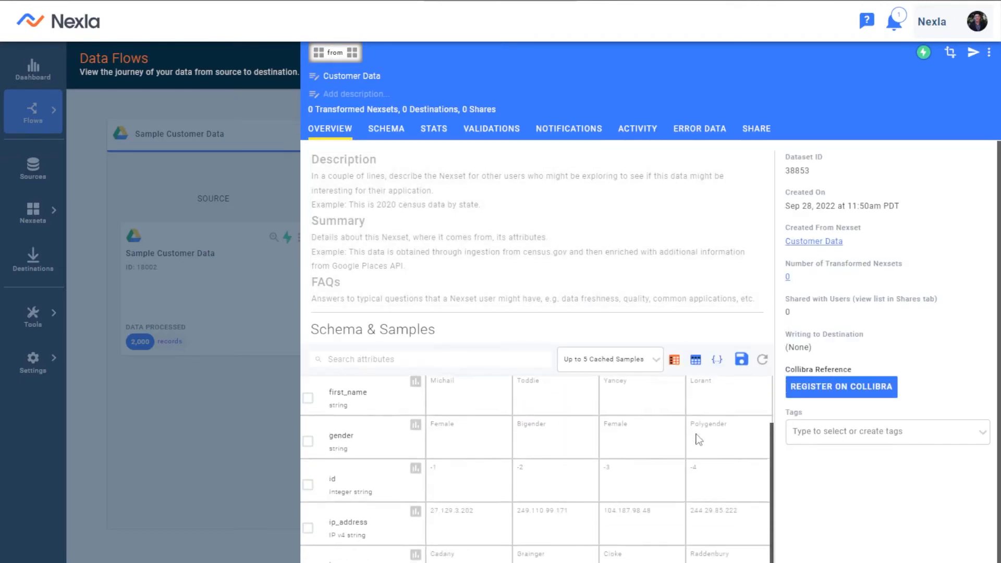
{"action": "scroll", "coordinate": [657, 477], "scroll_direction": "up", "scroll_amount": 3}
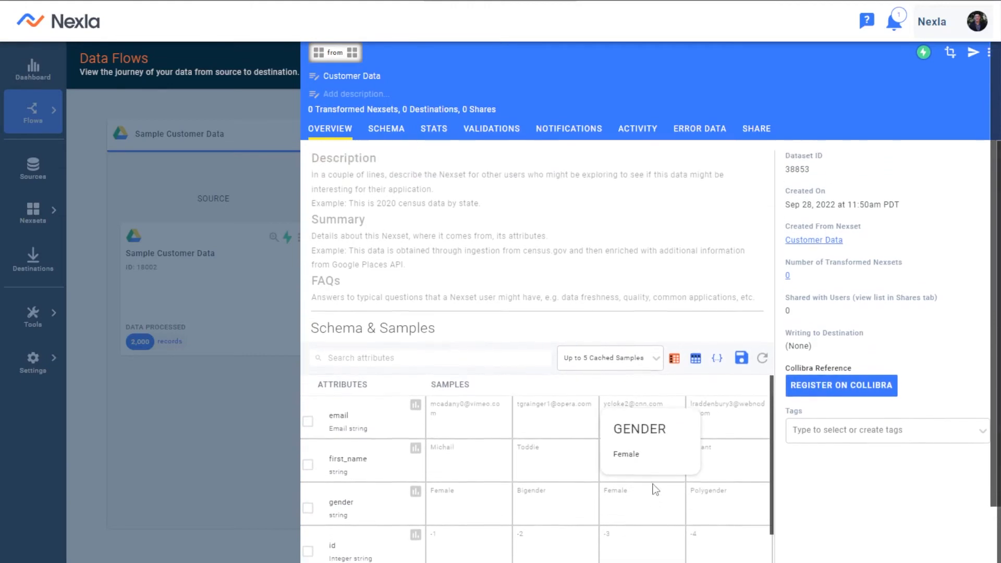
{"action": "left_click", "coordinate": [295, 278]}
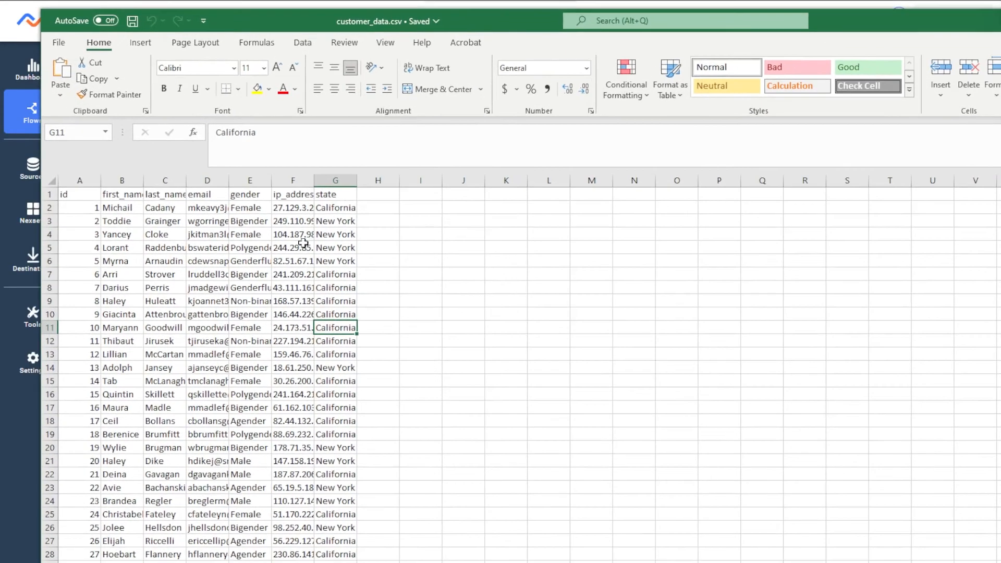
In customer_data.csv in Excel, widen the email column and clear the email cells D2, D5 and D8.
{"action": "left_click_drag", "start_coordinate": [526, 22], "coordinate": [543, 16]}
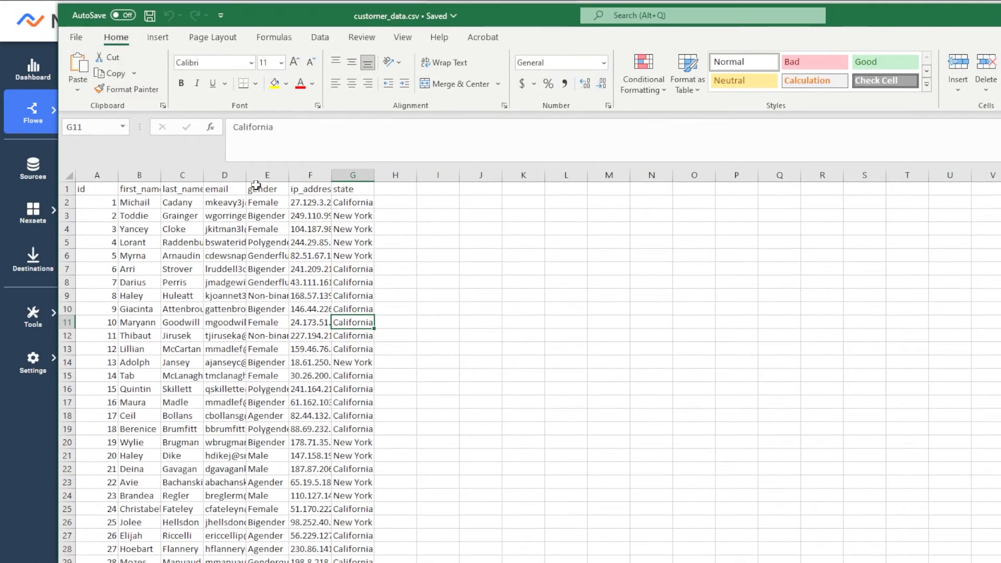
{"action": "left_click_drag", "start_coordinate": [250, 180], "coordinate": [312, 183]}
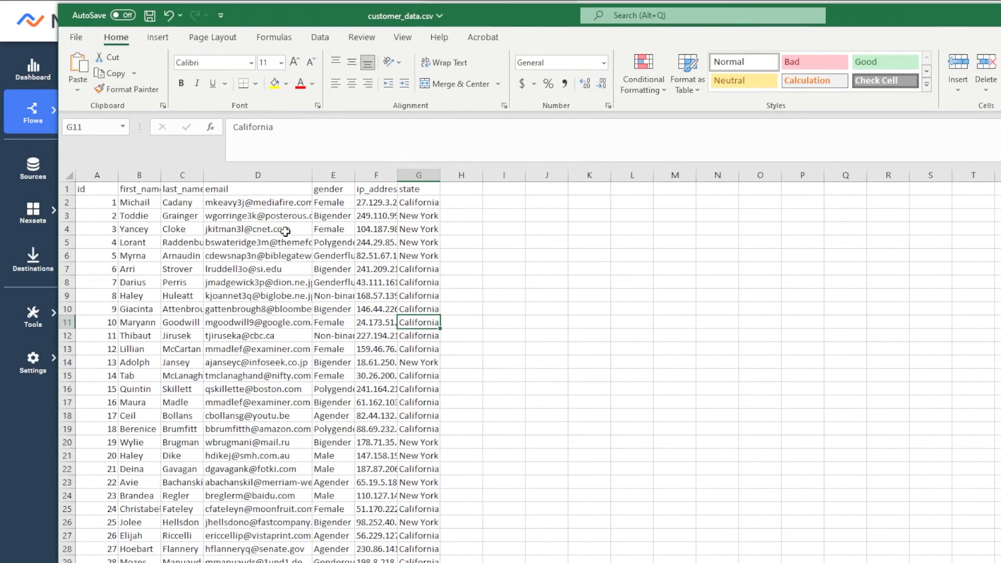
{"action": "left_click", "coordinate": [290, 204]}
{"action": "key", "text": "Delete"}
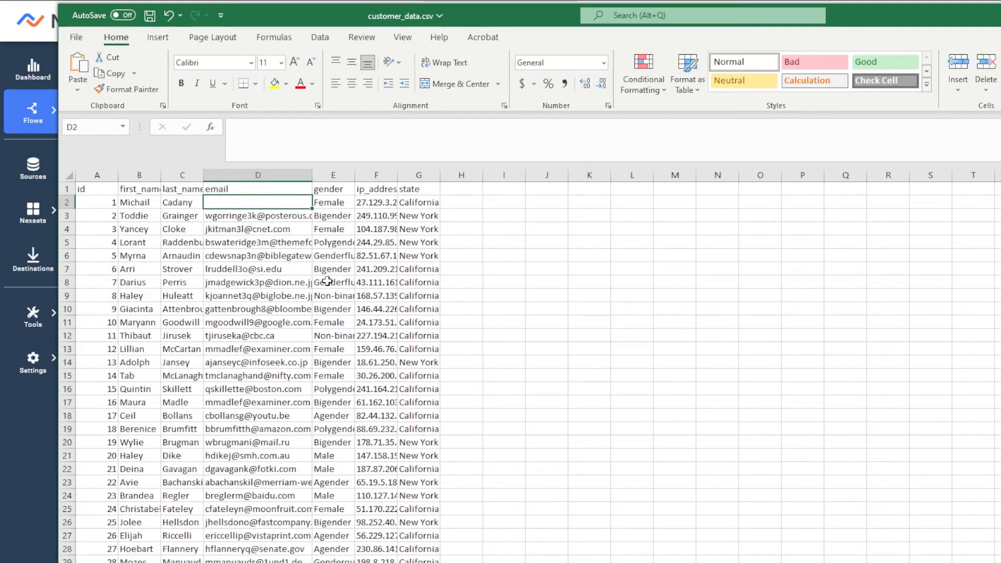
{"action": "left_click", "coordinate": [274, 242]}
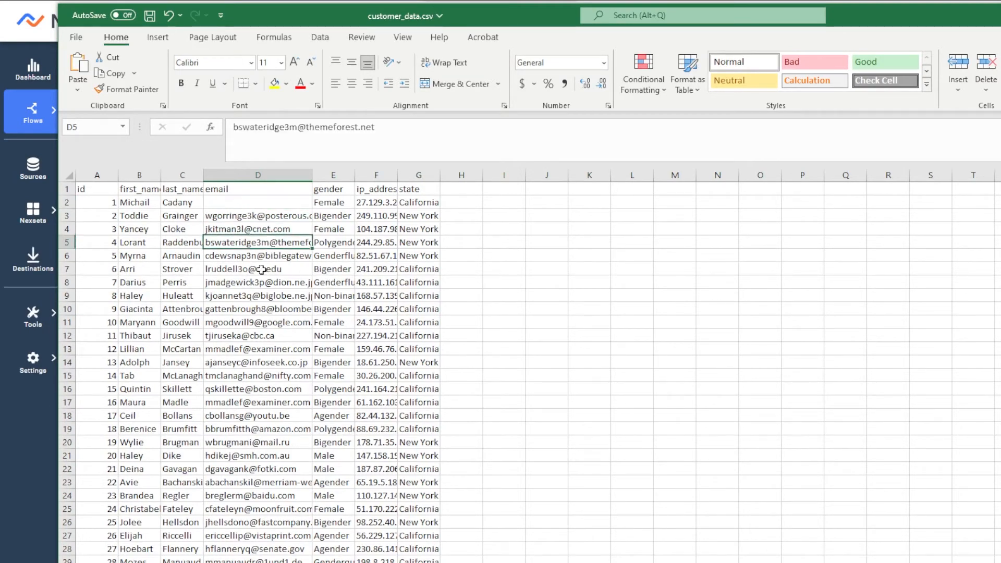
{"action": "key", "text": "Delete"}
{"action": "left_click", "coordinate": [256, 282]}
{"action": "key", "text": "Delete"}
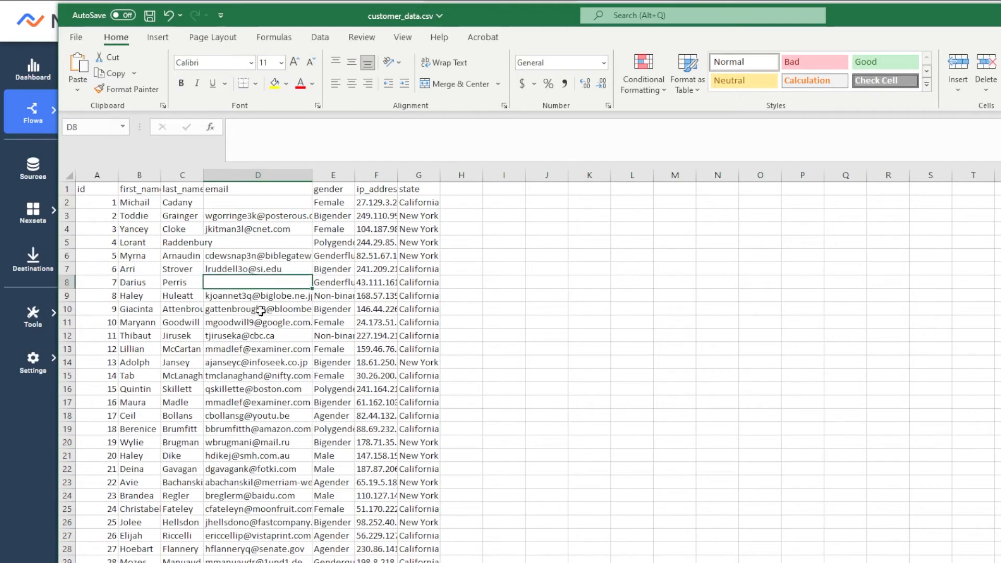
Remove the @ sign and domain from the email addresses in cells D11 and D17.
{"action": "left_click", "coordinate": [263, 323]}
{"action": "left_click_drag", "start_coordinate": [373, 128], "coordinate": [287, 127]}
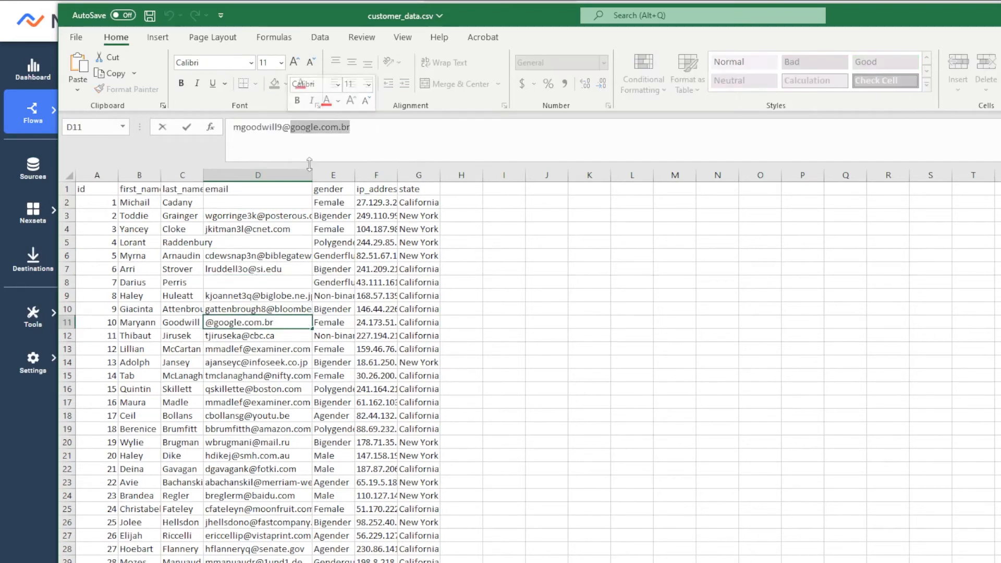
{"action": "key", "text": "BackSpace"}
{"action": "key", "text": "Return"}
{"action": "left_click", "coordinate": [258, 402]}
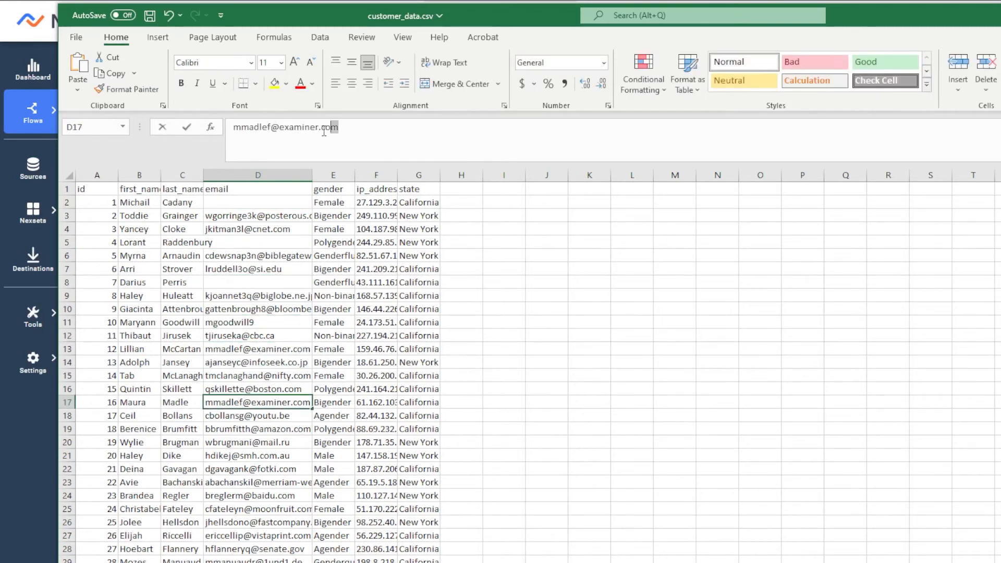
{"action": "left_click_drag", "start_coordinate": [334, 128], "coordinate": [271, 127]}
{"action": "key", "text": "BackSpace"}
{"action": "left_click", "coordinate": [232, 469]}
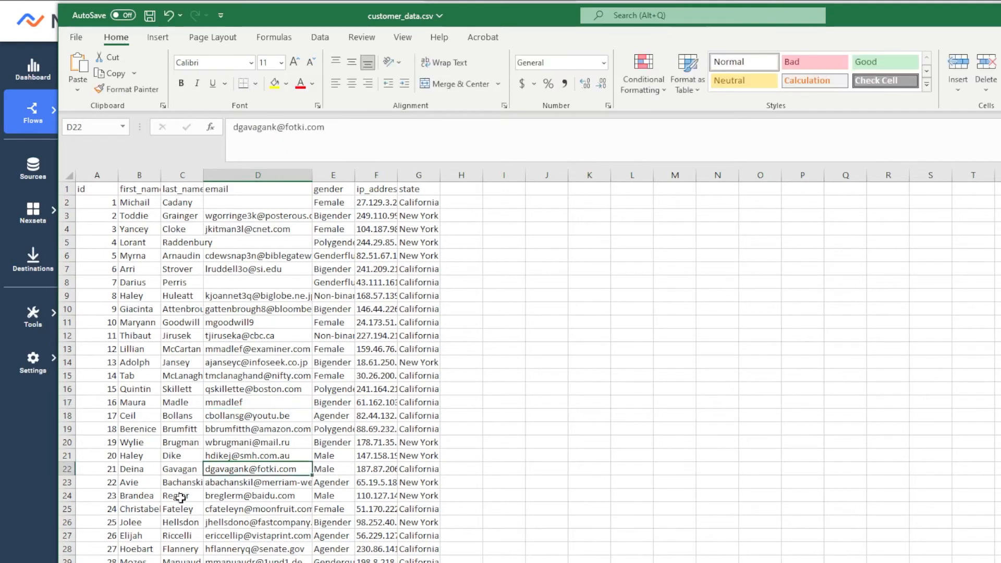
Set the id in cell A21 to -56.
{"action": "left_click", "coordinate": [111, 469]}
{"action": "left_click", "coordinate": [110, 457]}
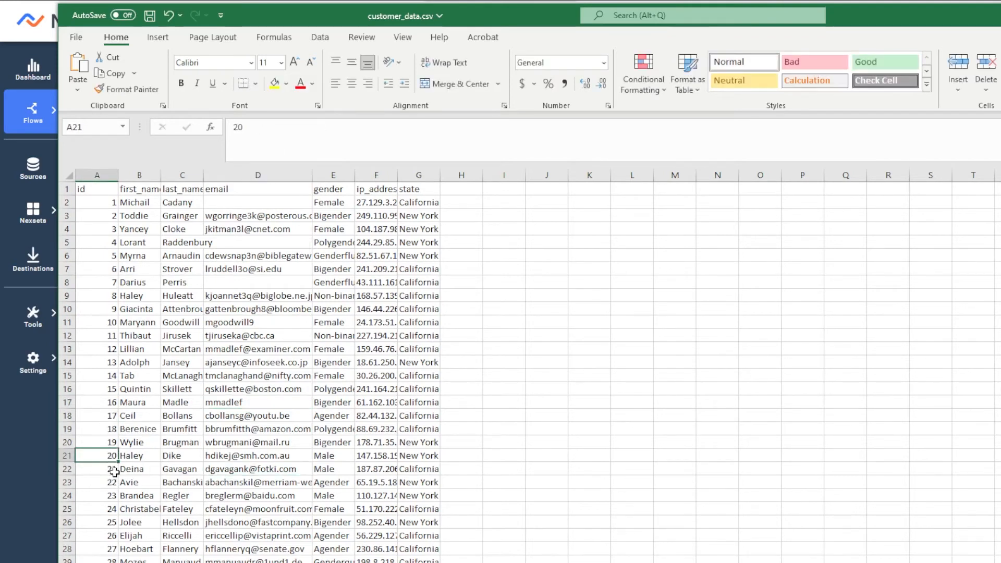
{"action": "type", "text": "-56"}
{"action": "left_click", "coordinate": [105, 496]}
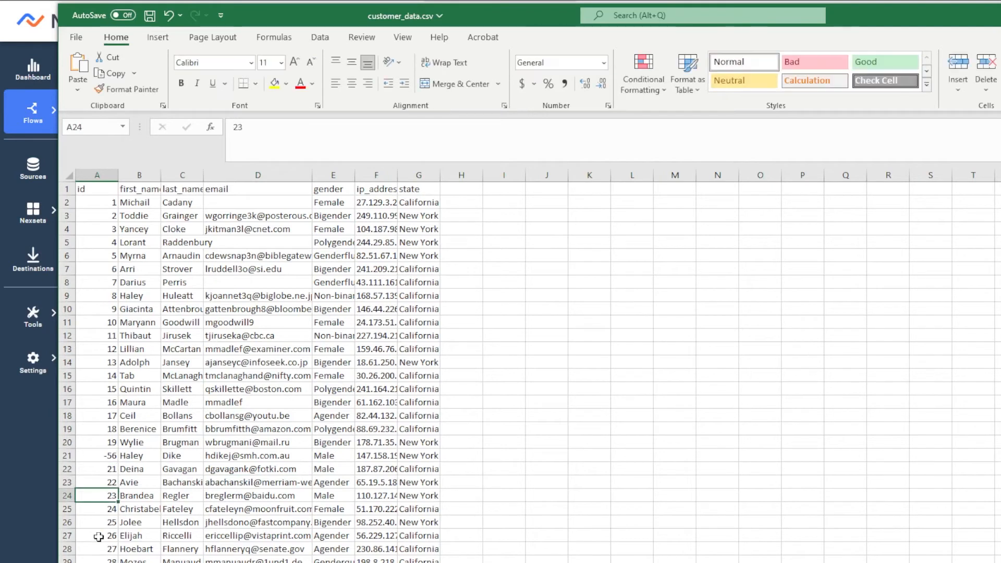
Set the id in cell A24 to -6 and in A25 to -7.9, and save customer_data.csv.
{"action": "type", "text": "-"}
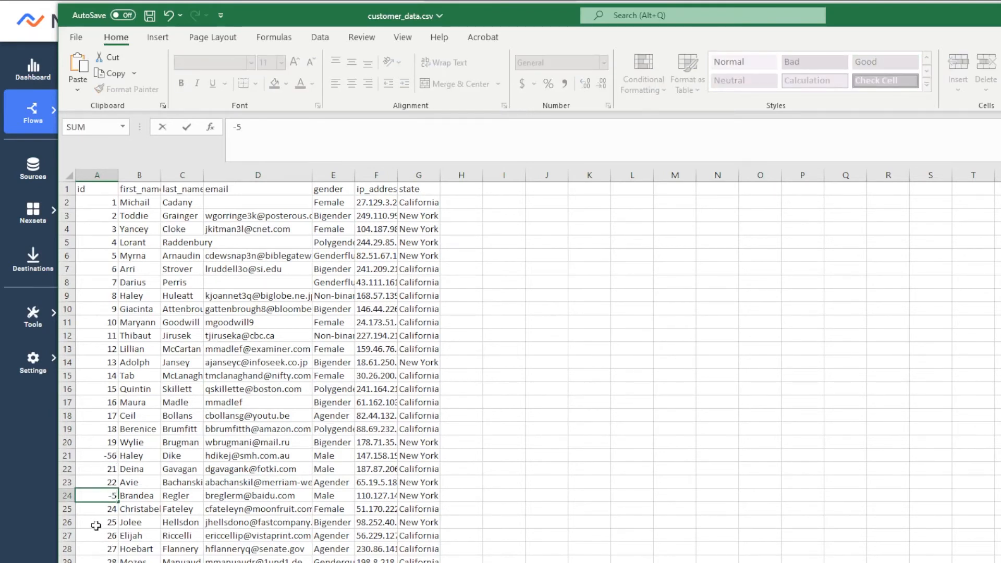
{"action": "type", "text": "6."}
{"action": "key", "text": "Return"}
{"action": "type", "text": "-"}
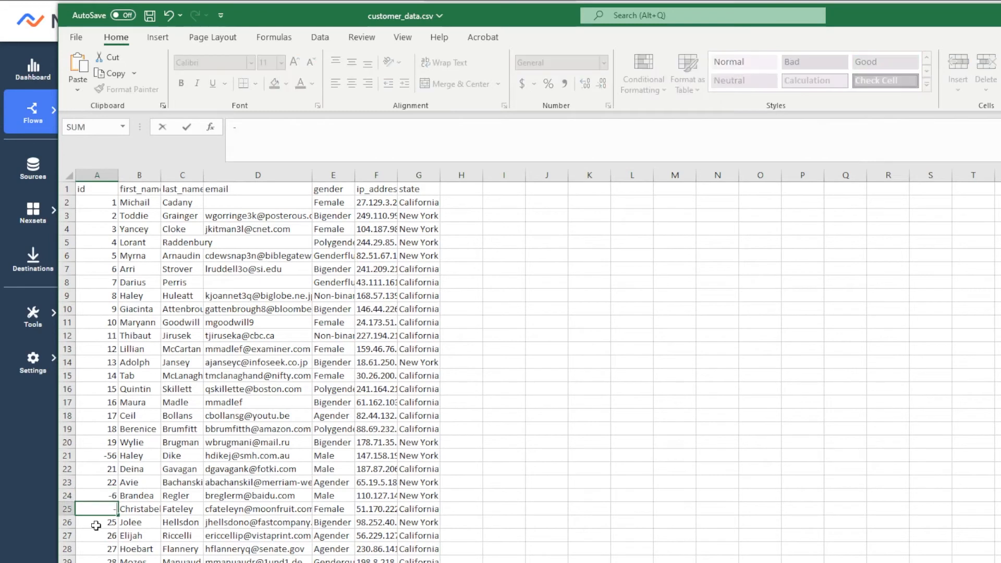
{"action": "type", "text": "7.9"}
{"action": "key", "text": "Return"}
{"action": "key", "text": "ctrl+s"}
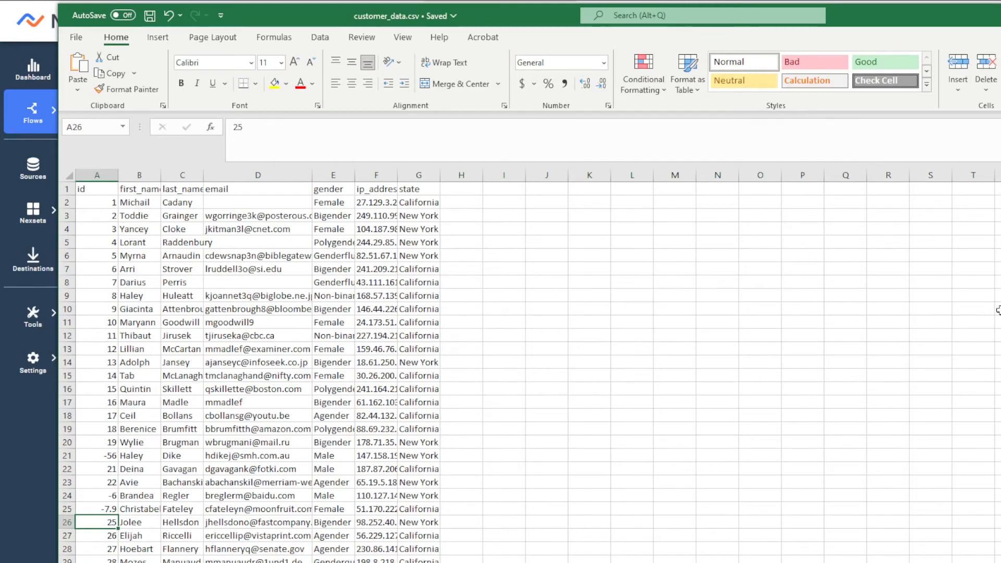
Switch to Nexla and rename the new Customer Data Nexset with the errors as Customer Data with Validation Rules.
{"action": "key", "text": "alt+Tab"}
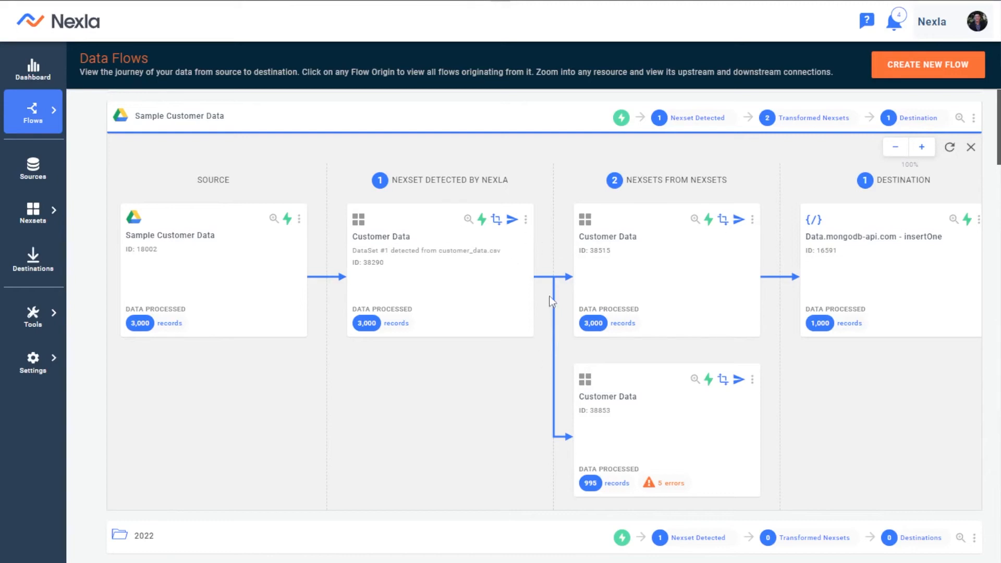
{"action": "left_click", "coordinate": [701, 382]}
{"action": "left_click", "coordinate": [410, 74]}
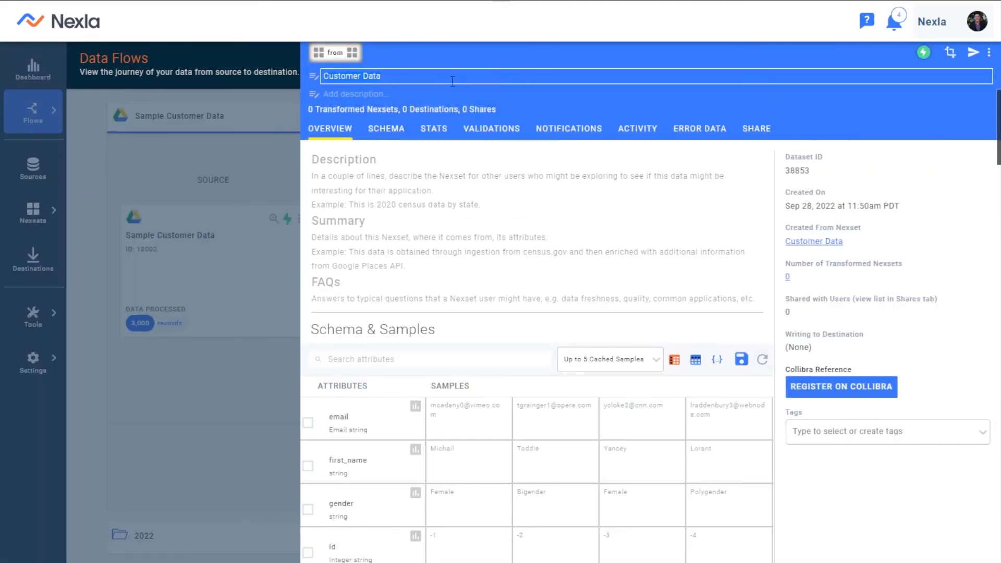
{"action": "key", "text": "ctrl+a"}
{"action": "type", "text": "C"}
{"action": "key", "text": "Return"}
{"action": "left_click", "coordinate": [245, 253]}
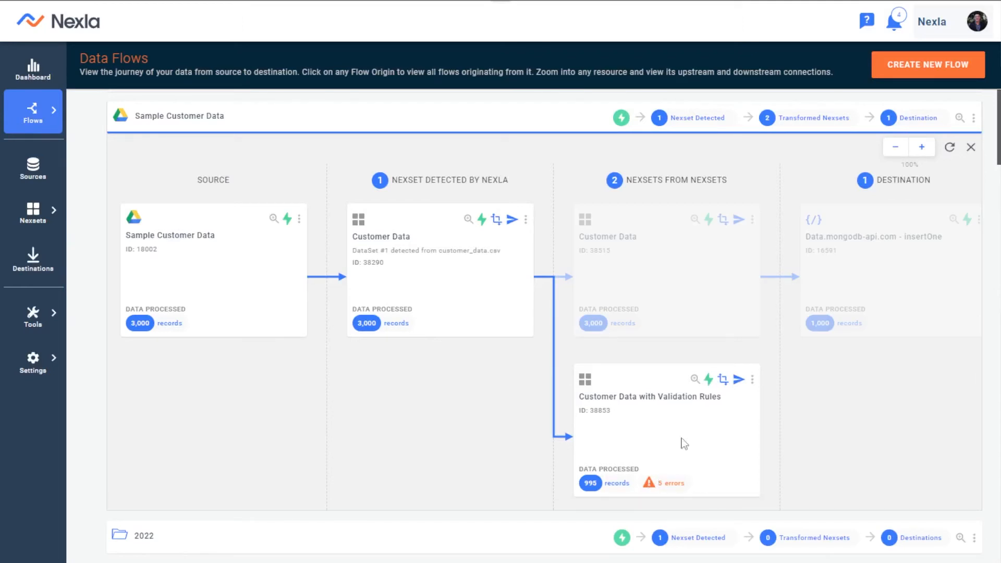
Open the error data of the Customer Data with Validation Rules Nexset and examine the email in the first failed record.
{"action": "left_click", "coordinate": [694, 382]}
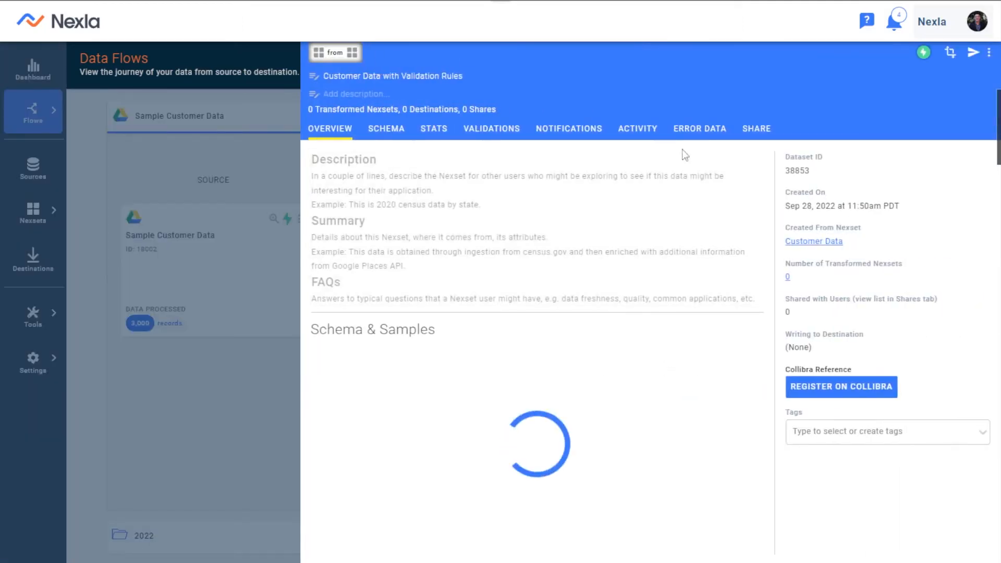
{"action": "left_click", "coordinate": [709, 130]}
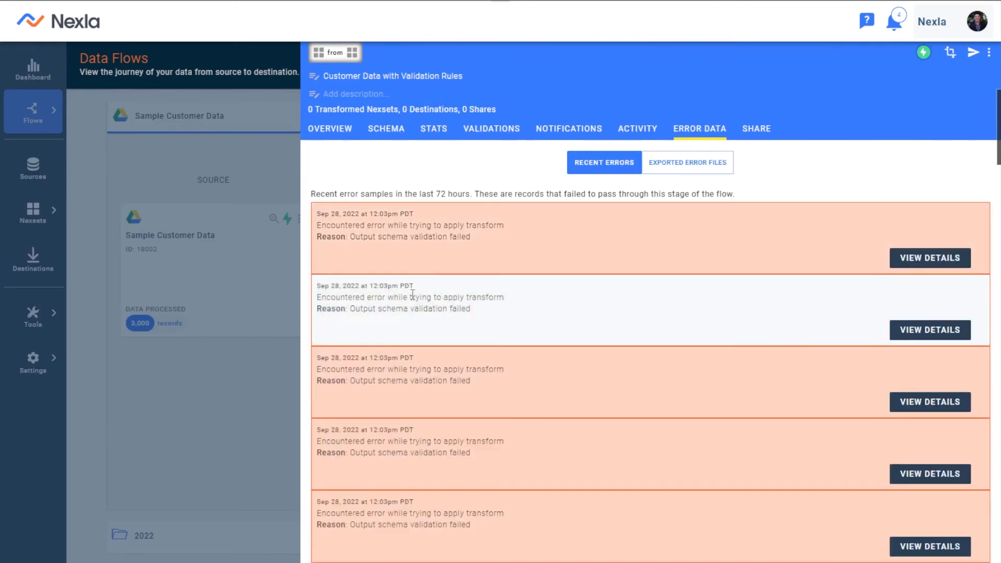
{"action": "left_click", "coordinate": [907, 259]}
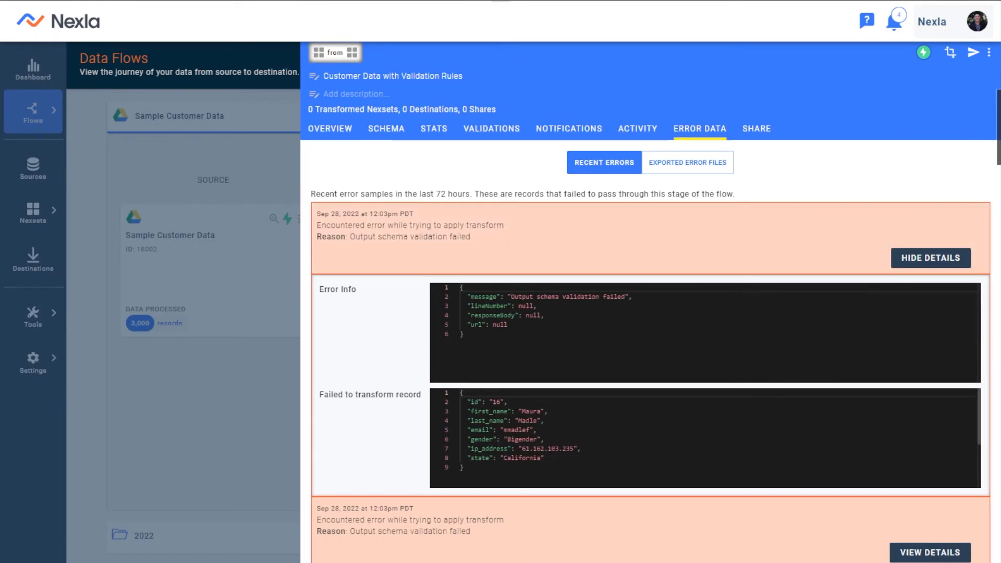
{"action": "left_click_drag", "start_coordinate": [500, 430], "coordinate": [533, 439]}
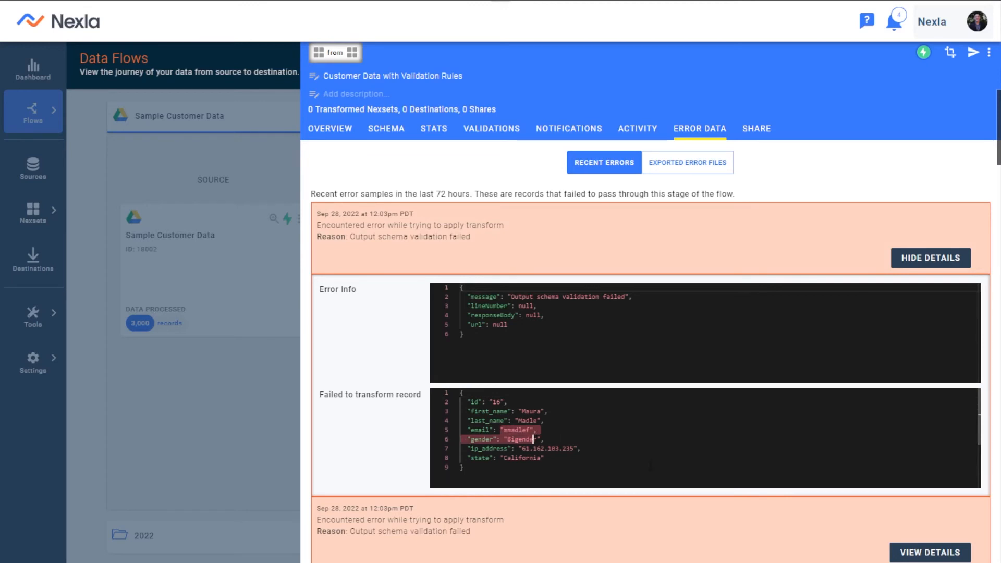
{"action": "left_click", "coordinate": [630, 431]}
{"action": "scroll", "coordinate": [629, 431], "scroll_direction": "down", "scroll_amount": 3}
Expand the details of the second, third and fourth recent errors and examine the email values of their failed records.
{"action": "left_click", "coordinate": [941, 552]}
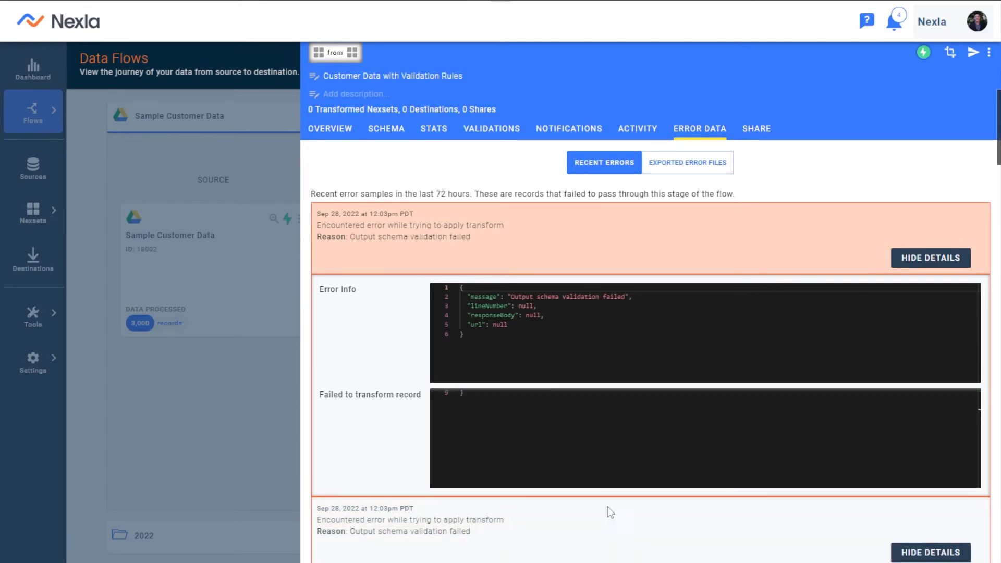
{"action": "scroll", "coordinate": [608, 514], "scroll_direction": "down", "scroll_amount": 4}
{"action": "scroll", "coordinate": [503, 532], "scroll_direction": "down", "scroll_amount": 3}
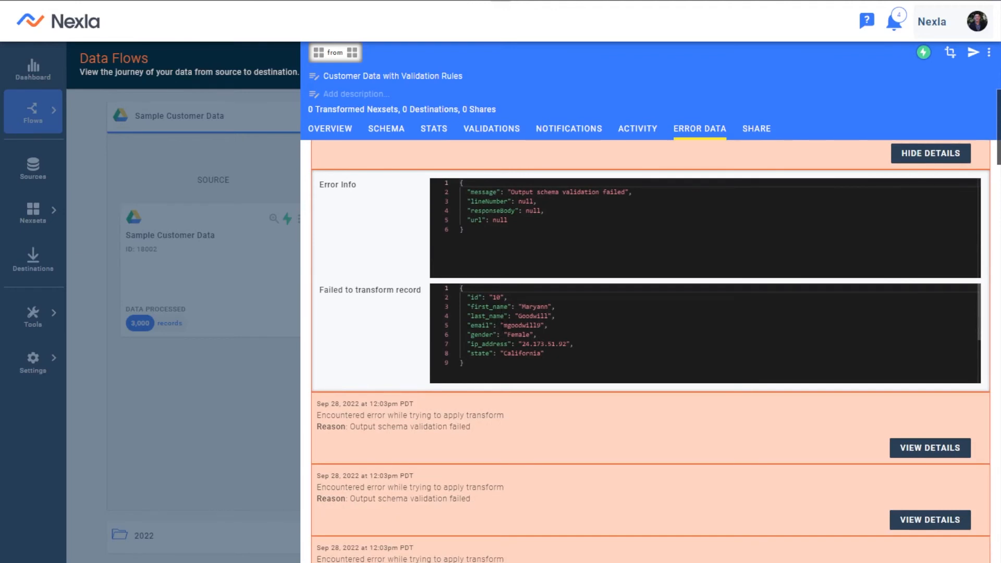
{"action": "left_click", "coordinate": [930, 448]}
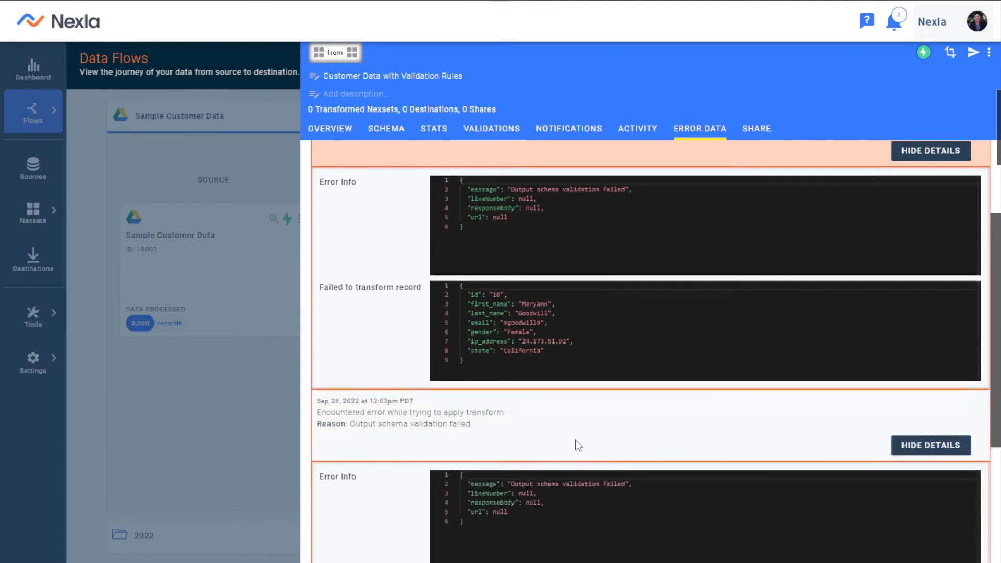
{"action": "scroll", "coordinate": [575, 442], "scroll_direction": "down", "scroll_amount": 5}
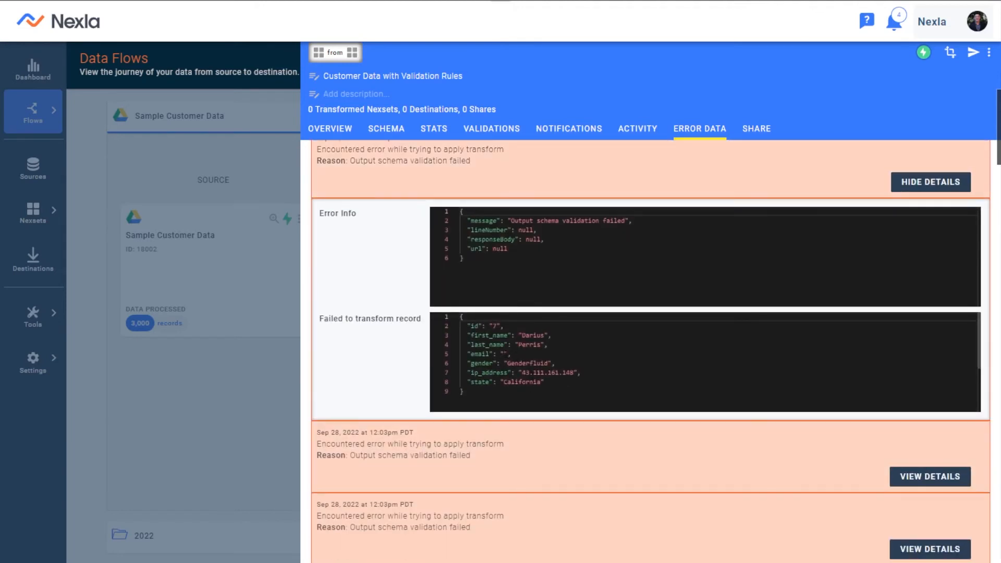
{"action": "scroll", "coordinate": [488, 371], "scroll_direction": "down", "scroll_amount": 2}
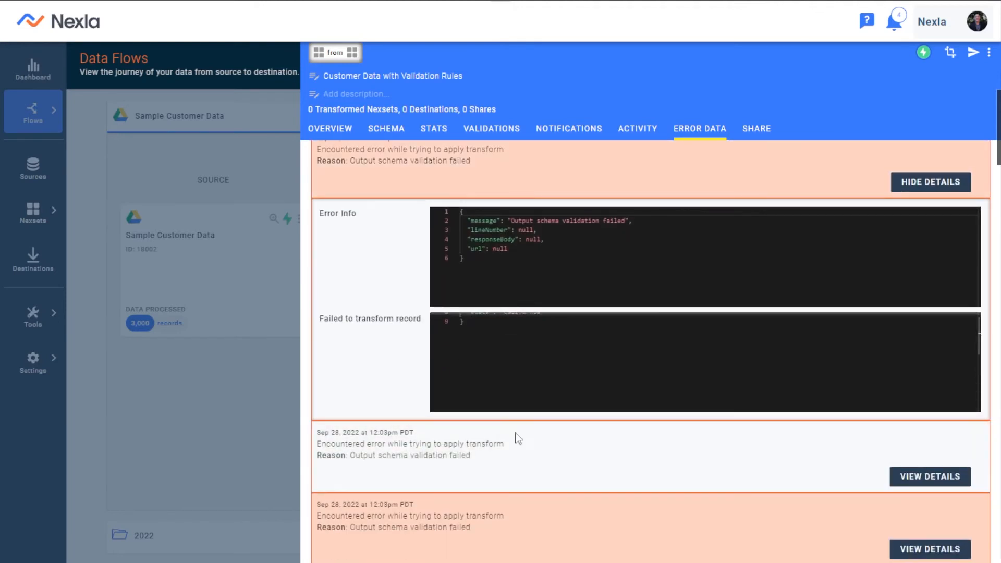
{"action": "left_click", "coordinate": [897, 476]}
{"action": "scroll", "coordinate": [686, 460], "scroll_direction": "down", "scroll_amount": 4}
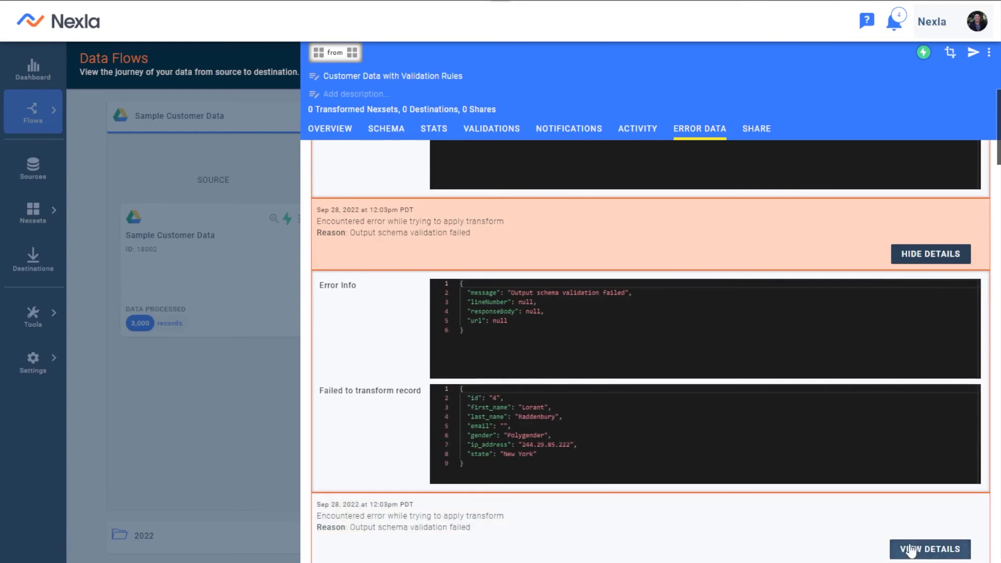
{"action": "scroll", "coordinate": [715, 546], "scroll_direction": "up", "scroll_amount": 15}
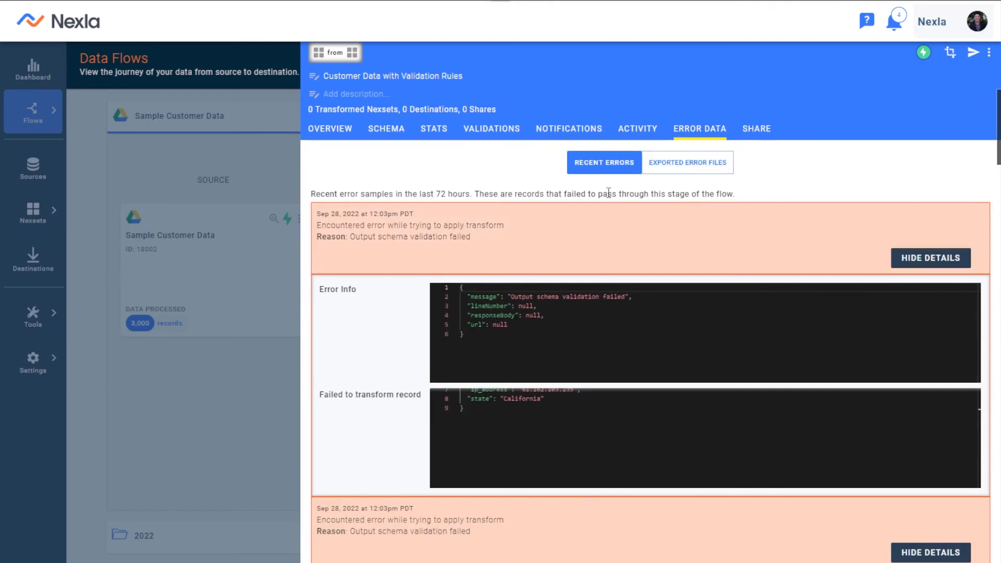
Check the Nexset's exported error files and open the Error Data Export settings.
{"action": "left_click", "coordinate": [697, 171]}
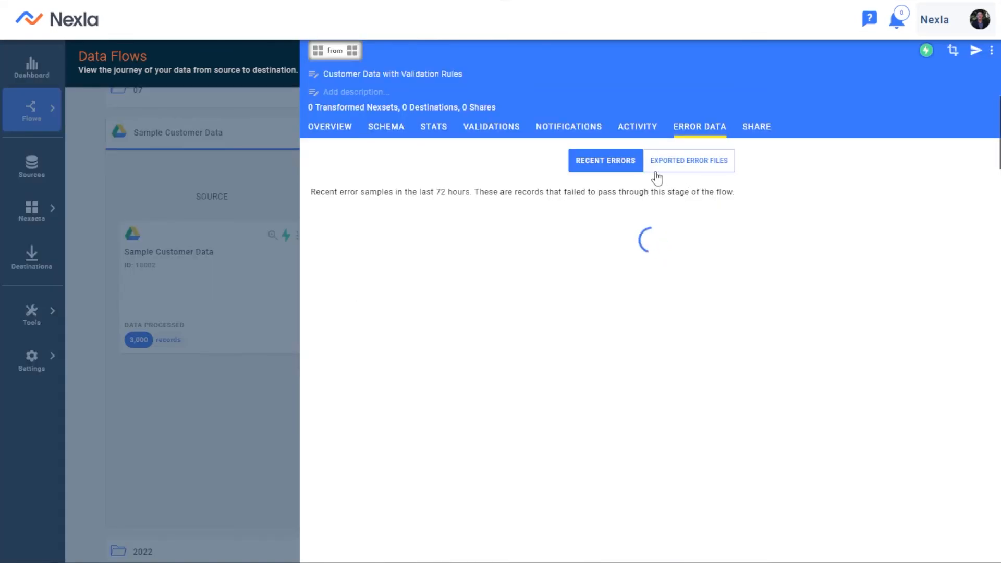
{"action": "left_click", "coordinate": [661, 167]}
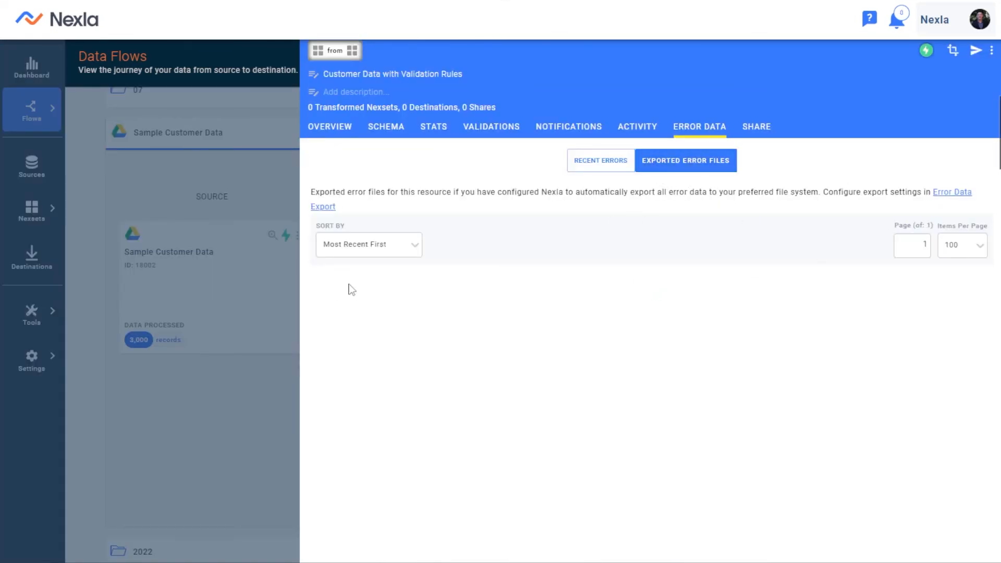
{"action": "left_click", "coordinate": [951, 193]}
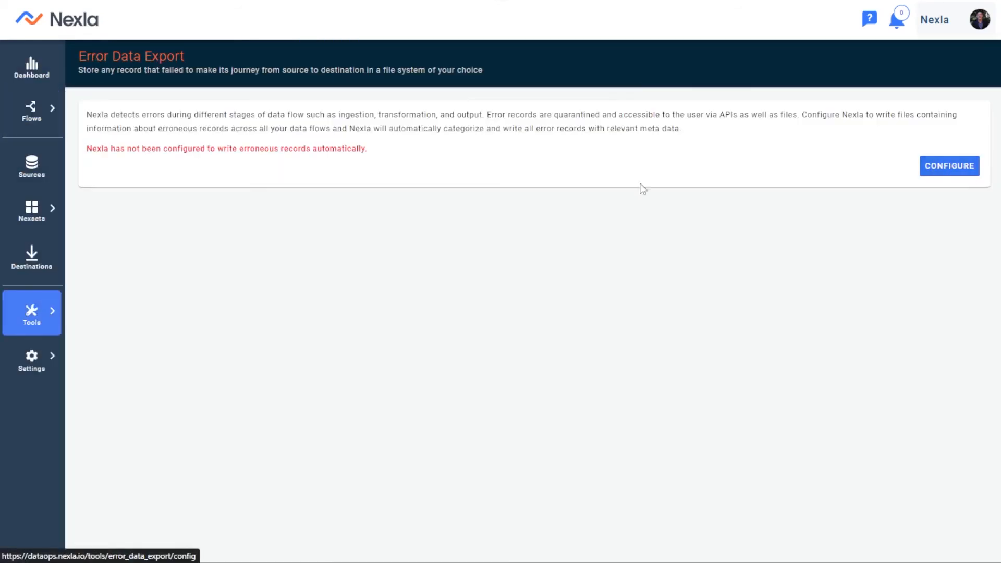
Preview the error data export setup with Amazon S3 as the location type, view its credentials, and exit the workflow without saving.
{"action": "left_click", "coordinate": [959, 166]}
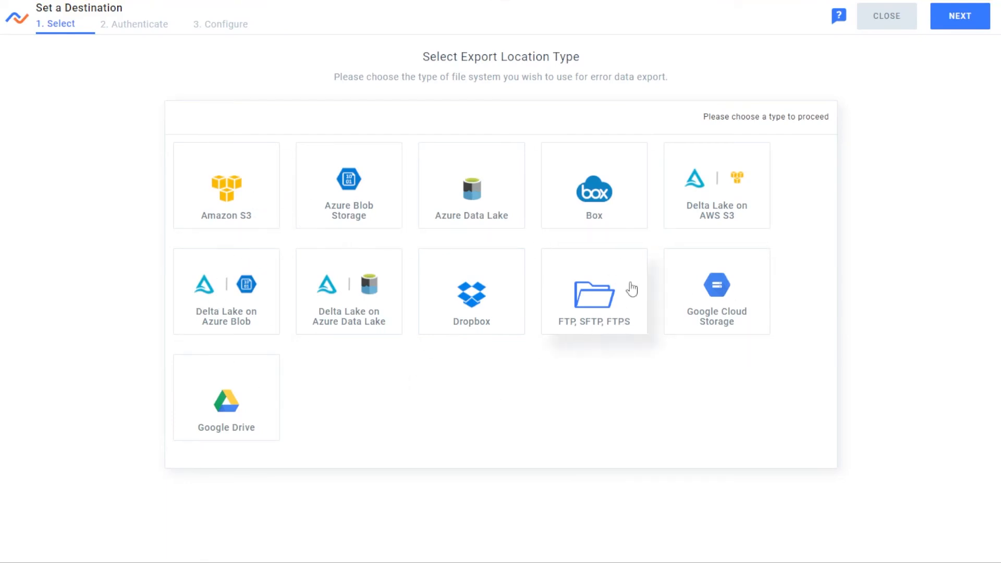
{"action": "left_click", "coordinate": [260, 164]}
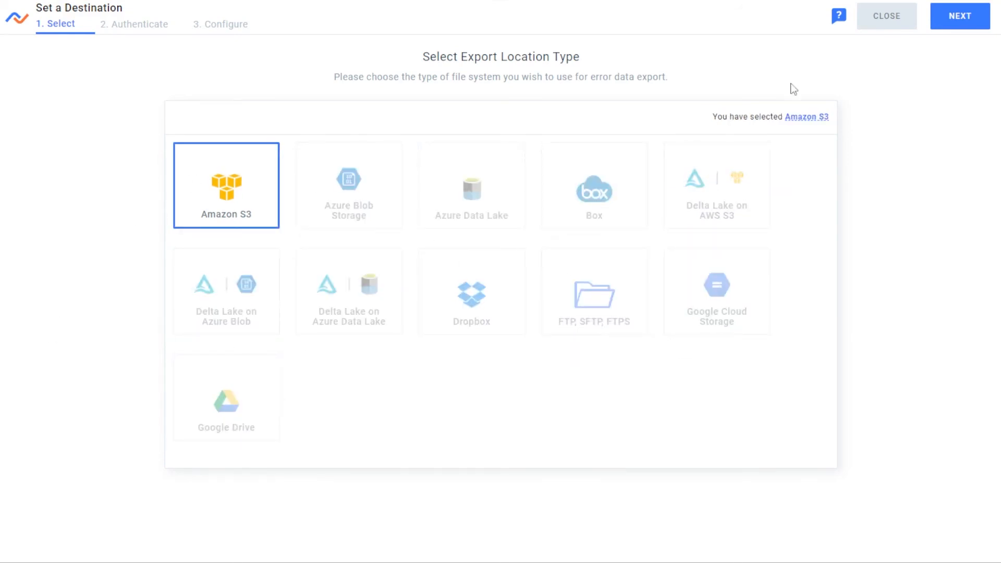
{"action": "left_click", "coordinate": [962, 17]}
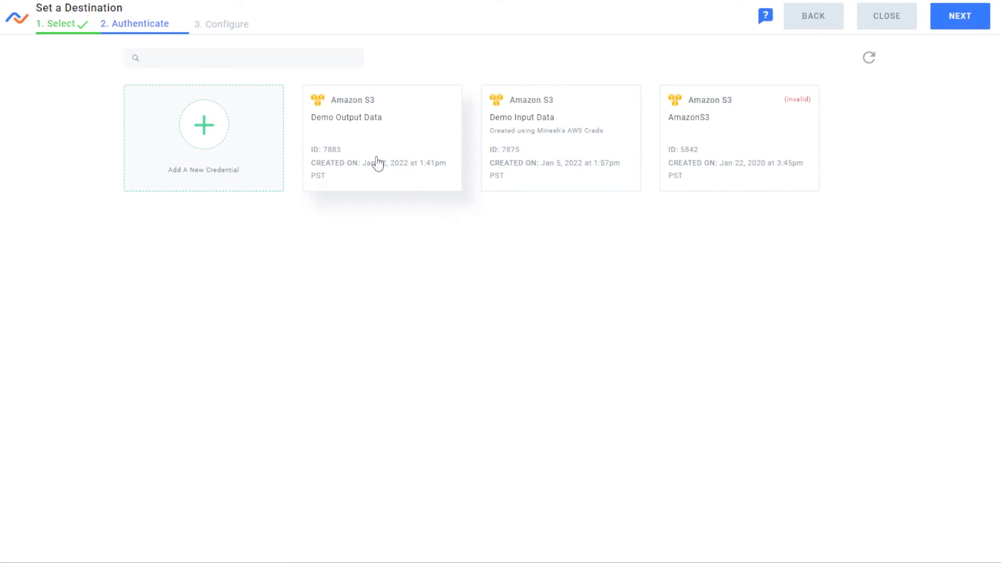
{"action": "left_click", "coordinate": [822, 18]}
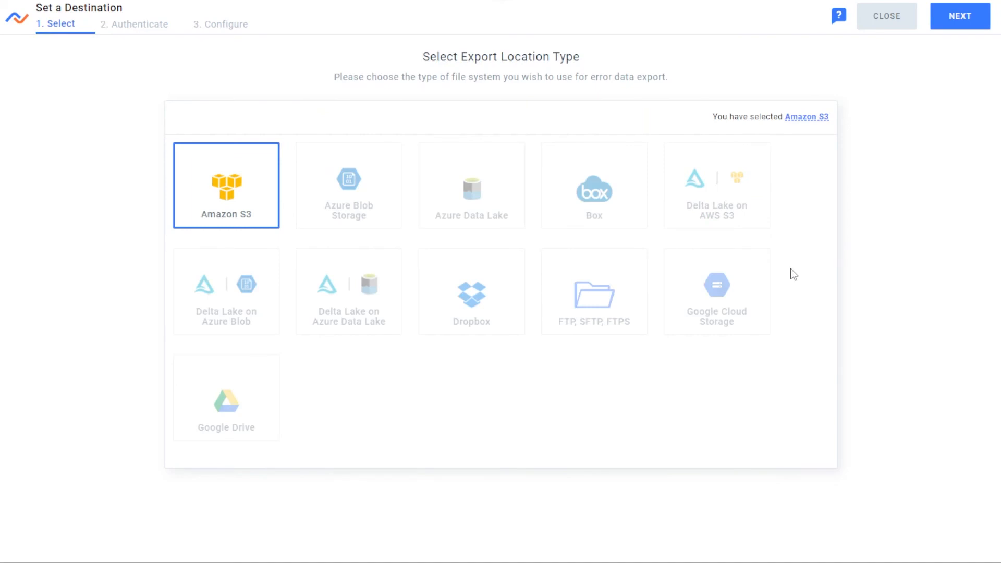
{"action": "left_click", "coordinate": [911, 25]}
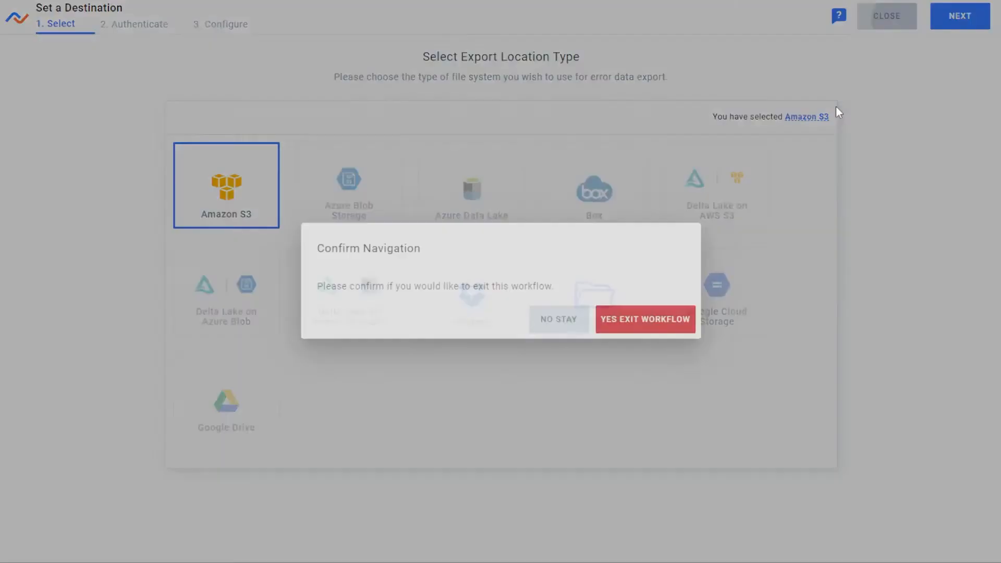
{"action": "left_click", "coordinate": [648, 316]}
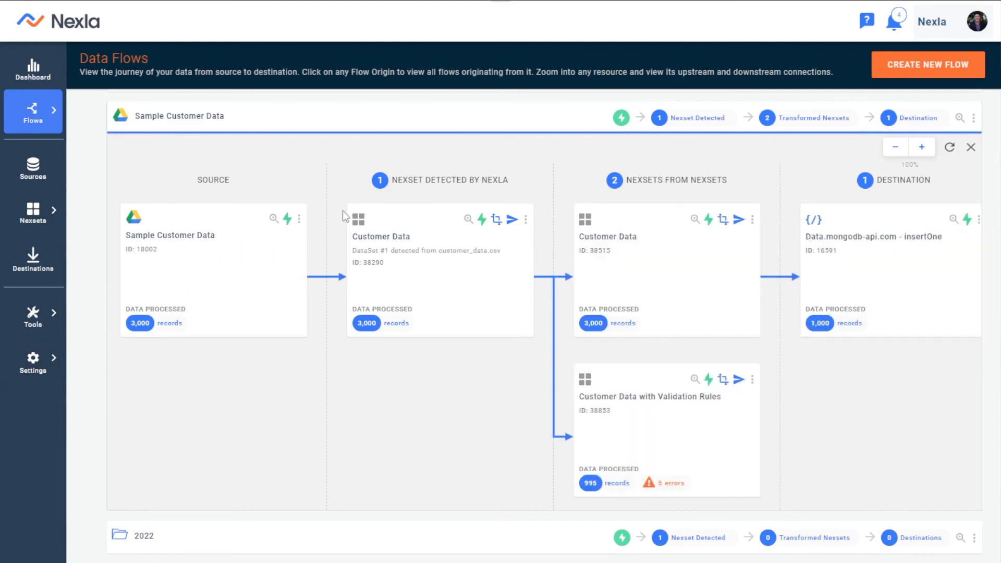
Open the dashboard and review the account usage, read stats, flow performance, notifications and errors.
{"action": "left_click", "coordinate": [50, 78]}
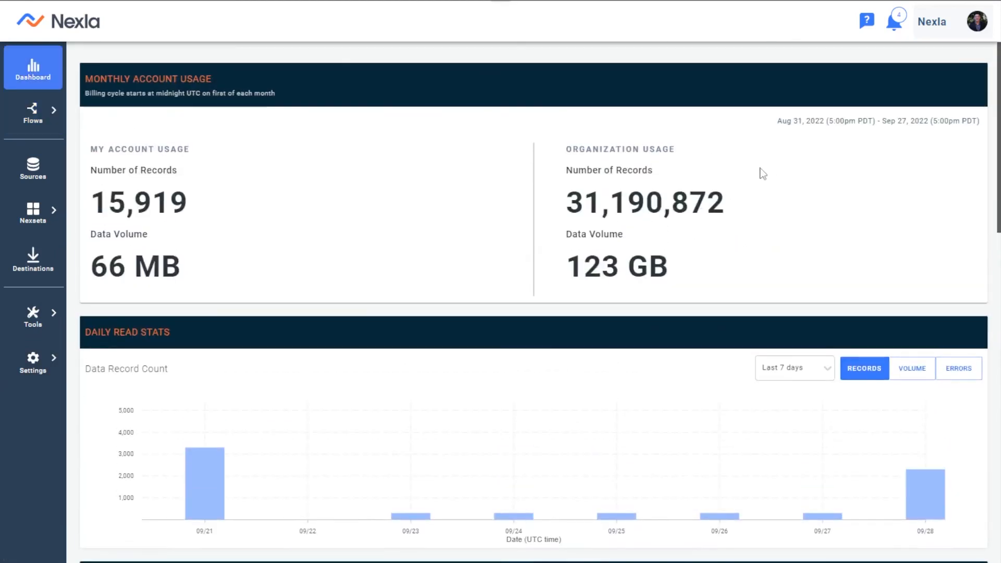
{"action": "scroll", "coordinate": [559, 365], "scroll_direction": "down", "scroll_amount": 10}
{"action": "scroll", "coordinate": [619, 212], "scroll_direction": "down", "scroll_amount": 3}
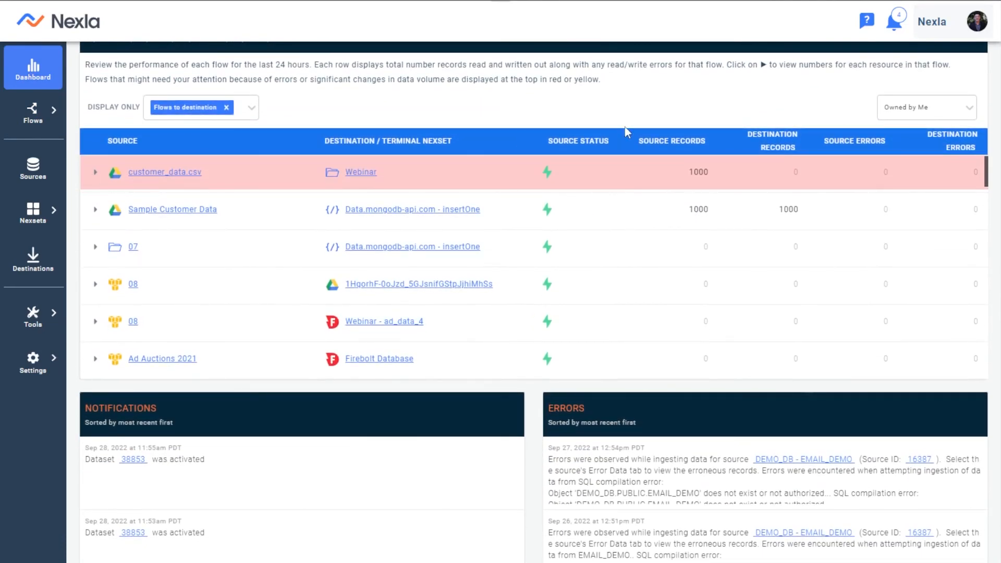
{"action": "scroll", "coordinate": [625, 127], "scroll_direction": "down", "scroll_amount": 3}
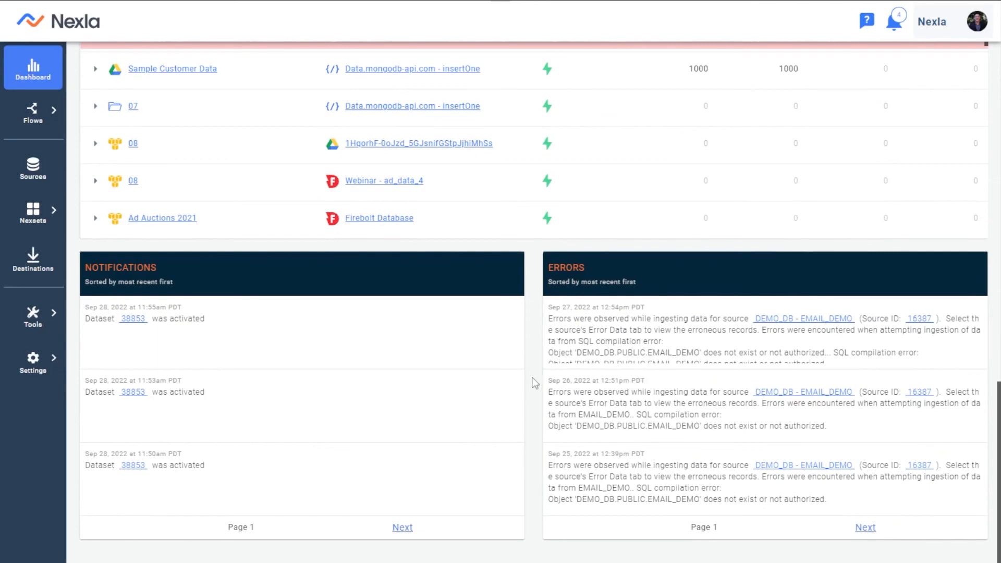
{"action": "scroll", "coordinate": [534, 383], "scroll_direction": "up", "scroll_amount": 15}
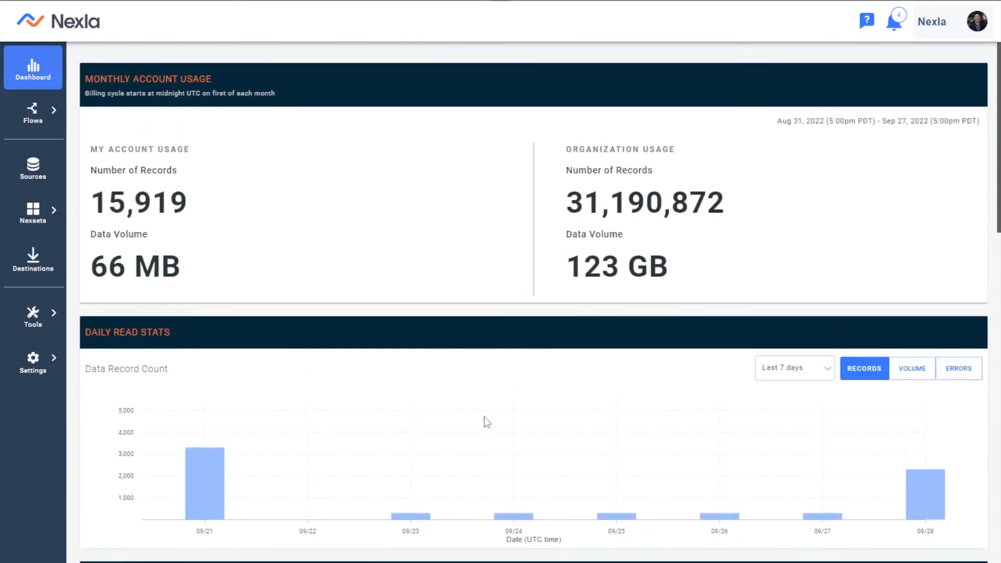